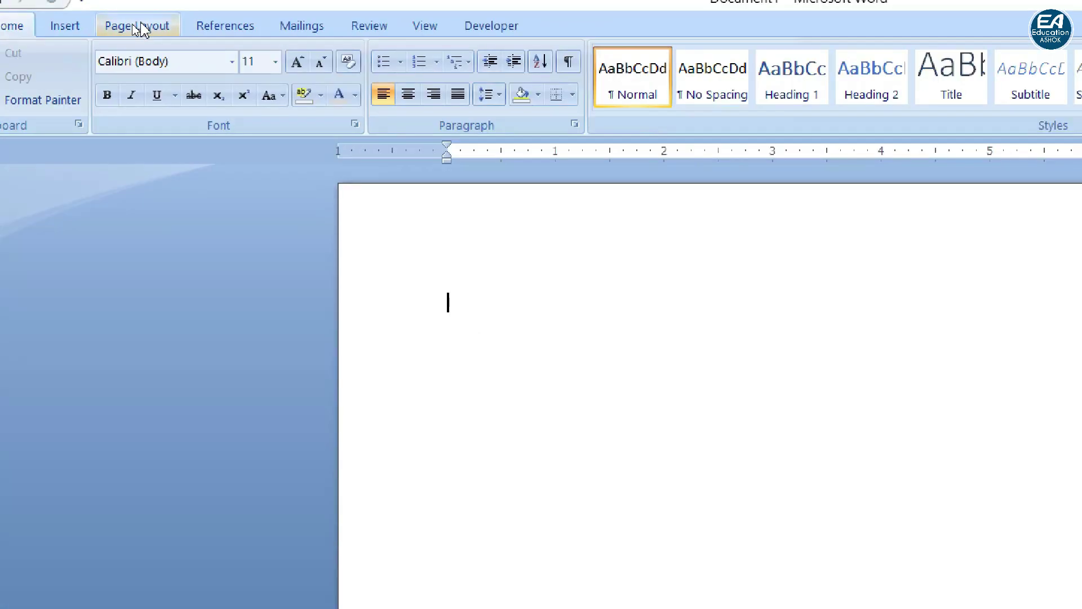
# Set the paper size to A4.
pyautogui.click(141, 24)
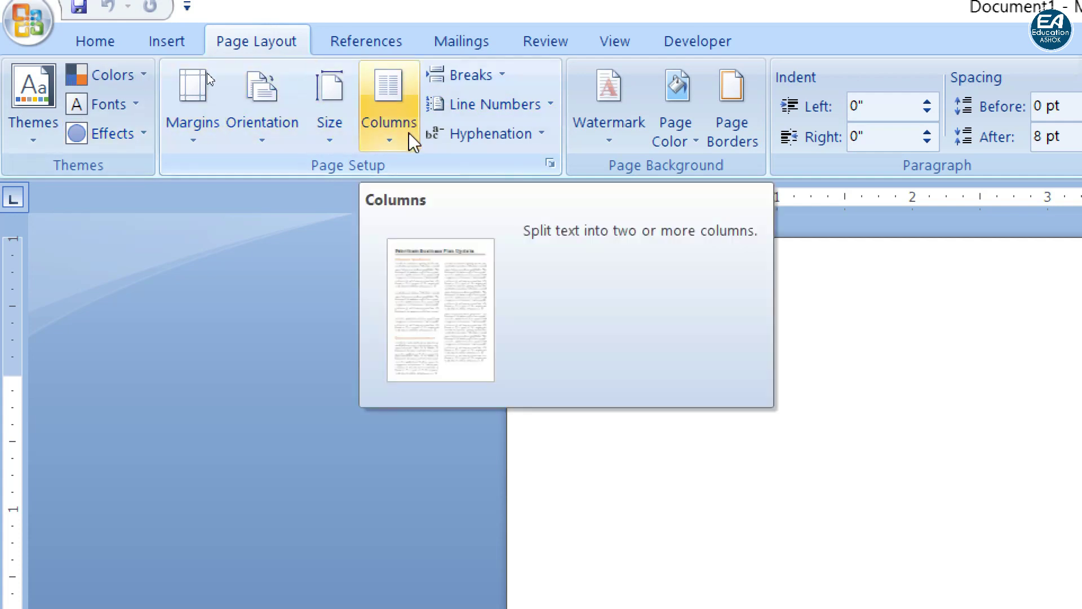
pyautogui.click(339, 136)
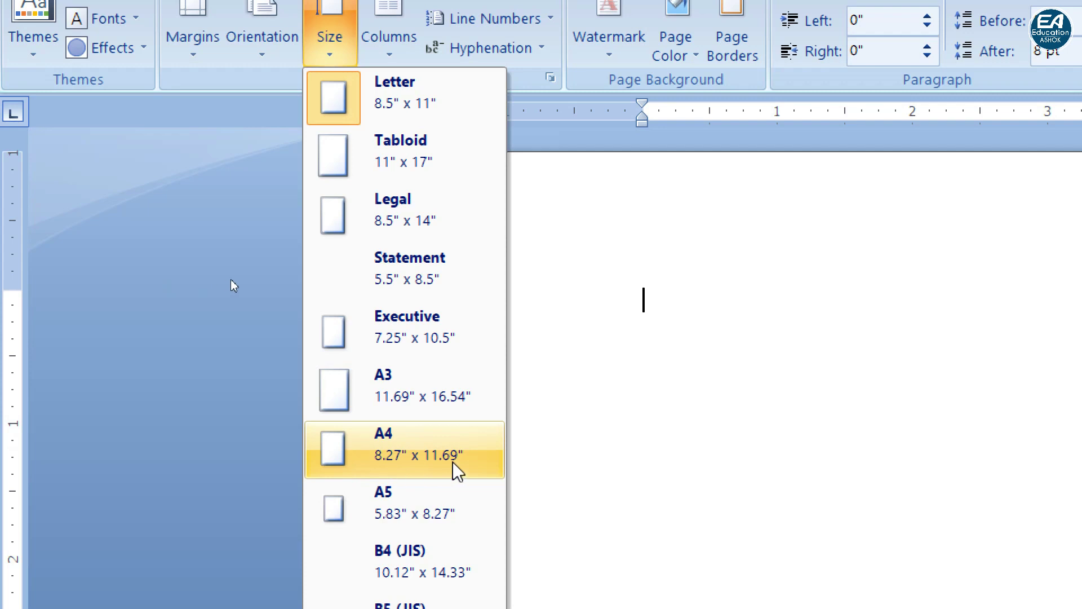
pyautogui.click(391, 455)
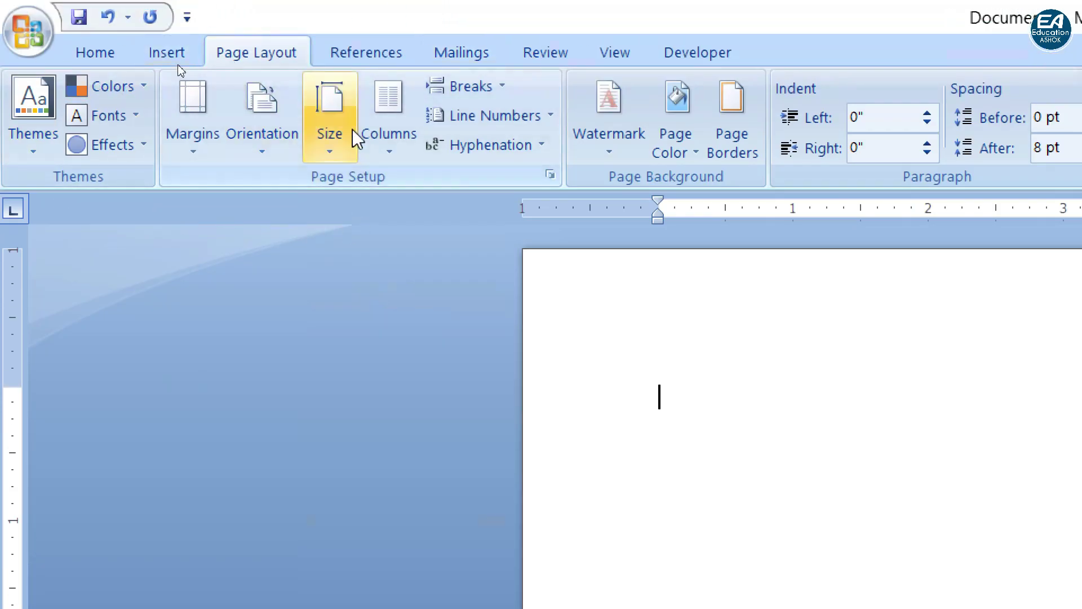
# Apply Narrow 0.5" margins on every side and confirm the page stays A4.
pyautogui.click(188, 143)
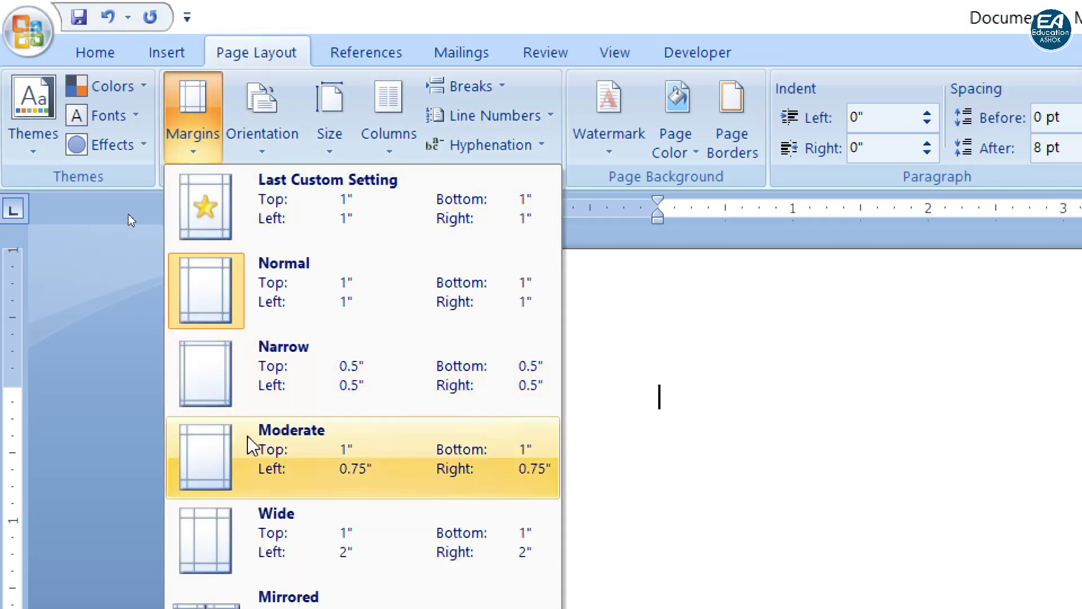
pyautogui.click(276, 380)
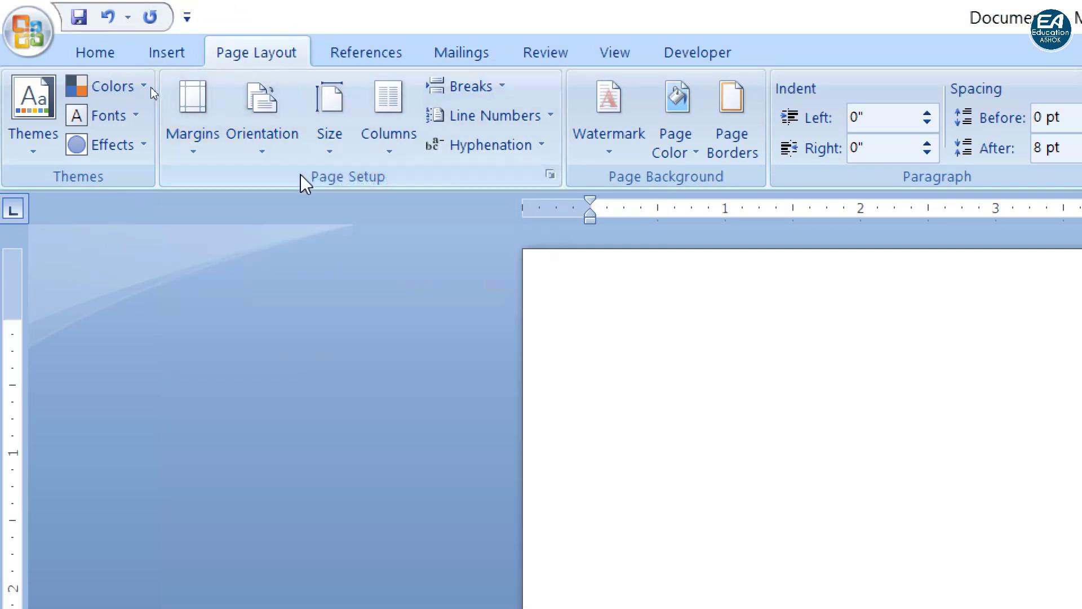
pyautogui.click(184, 137)
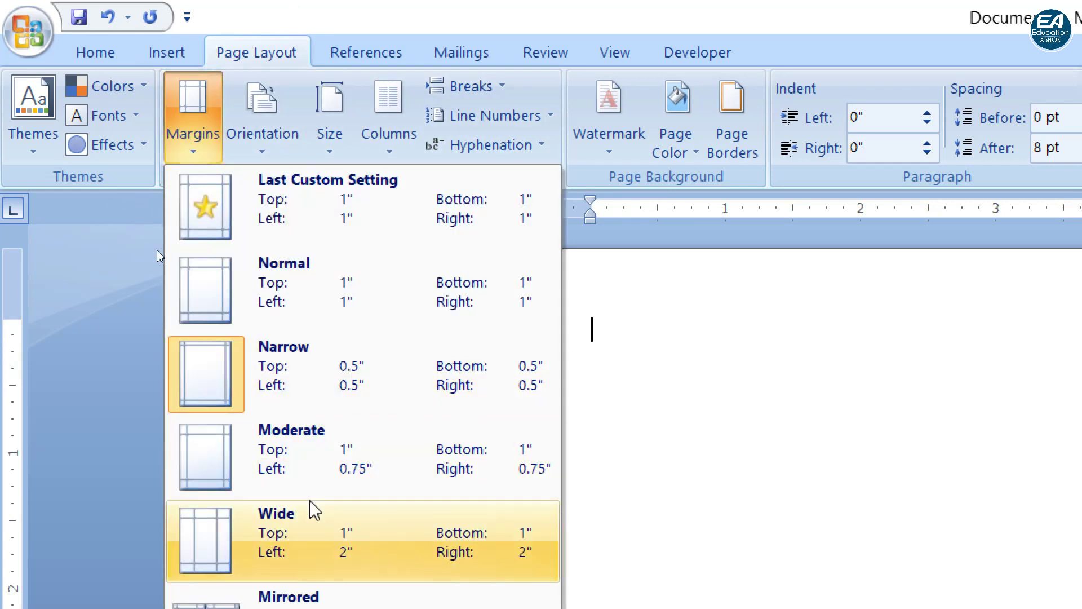
pyautogui.click(325, 135)
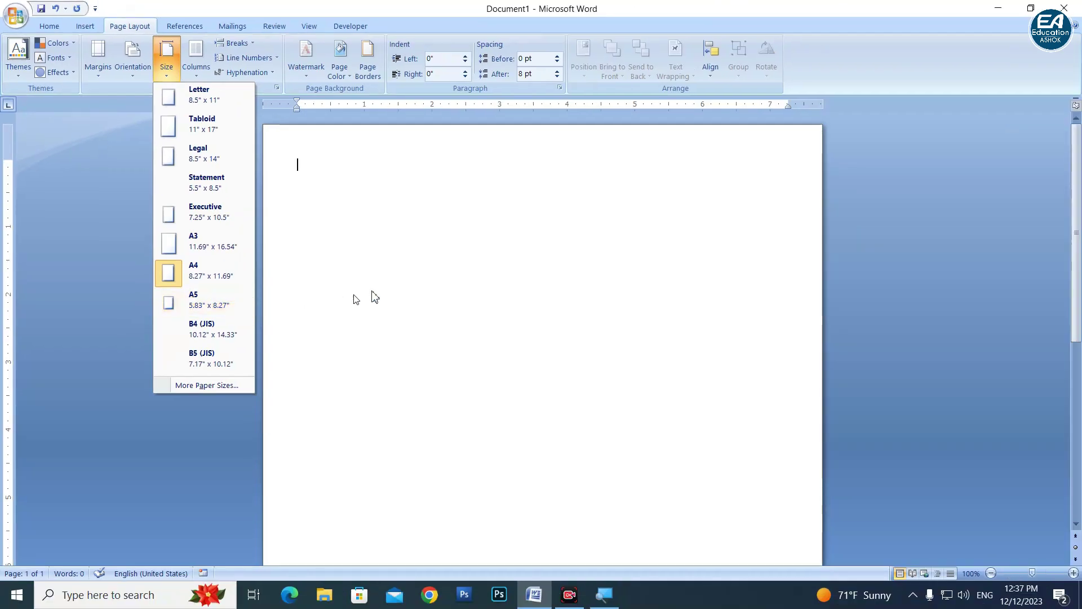
pyautogui.click(369, 295)
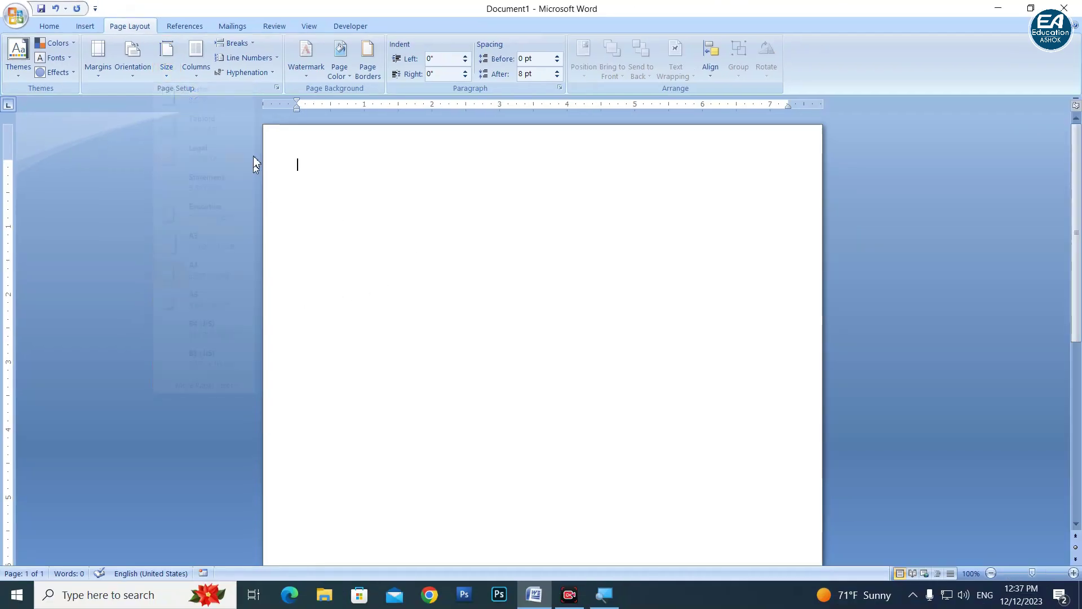
pyautogui.scroll(-5, 581, 380)
pyautogui.scroll(2, 578, 380)
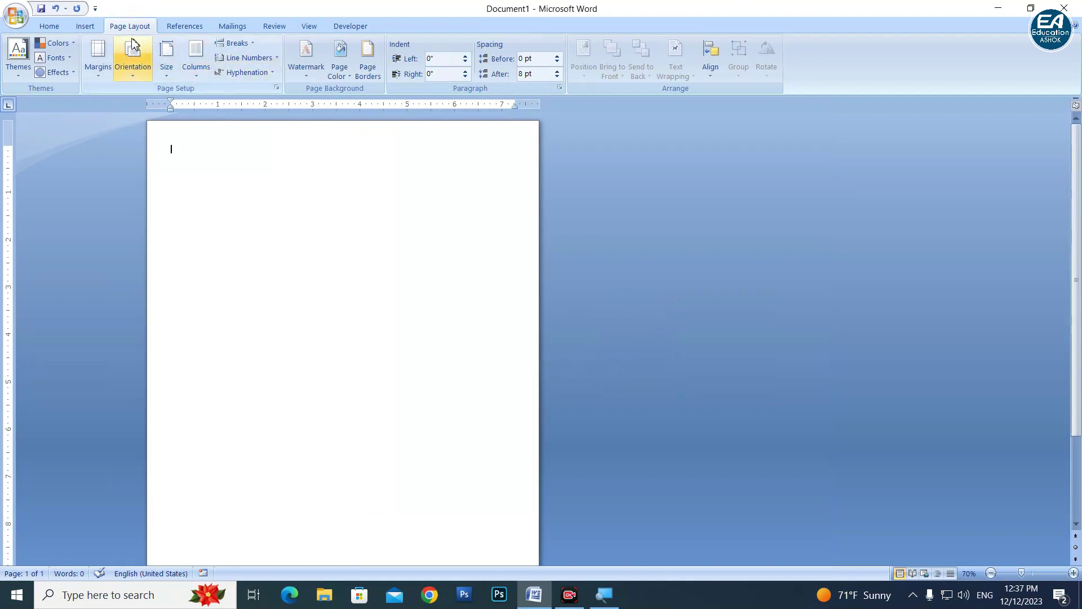
pyautogui.click(85, 26)
# Insert a table two columns wide by eight rows tall.
pyautogui.click(108, 63)
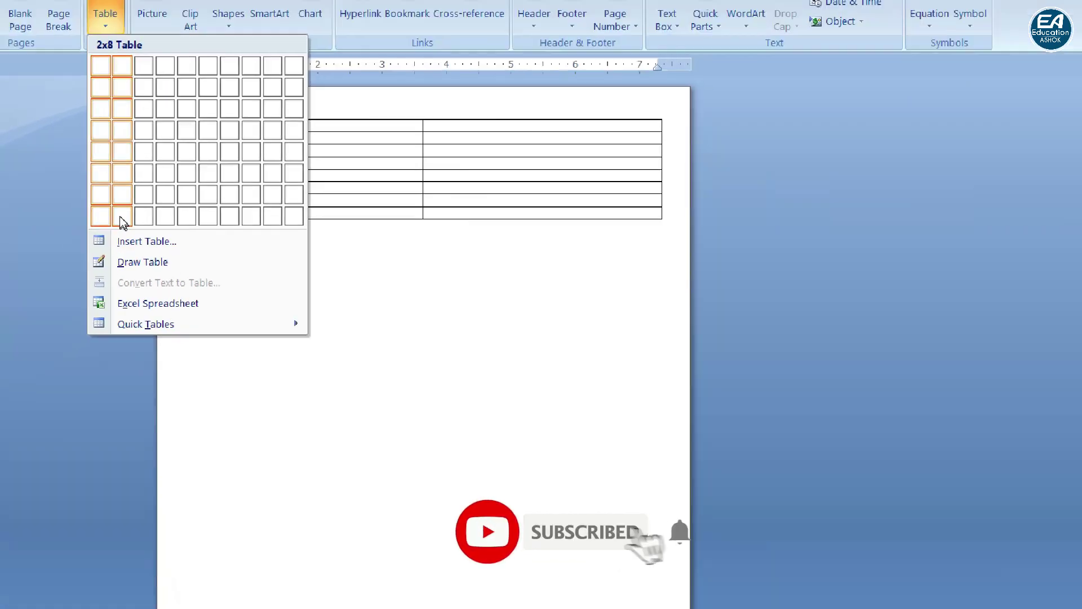
pyautogui.click(123, 223)
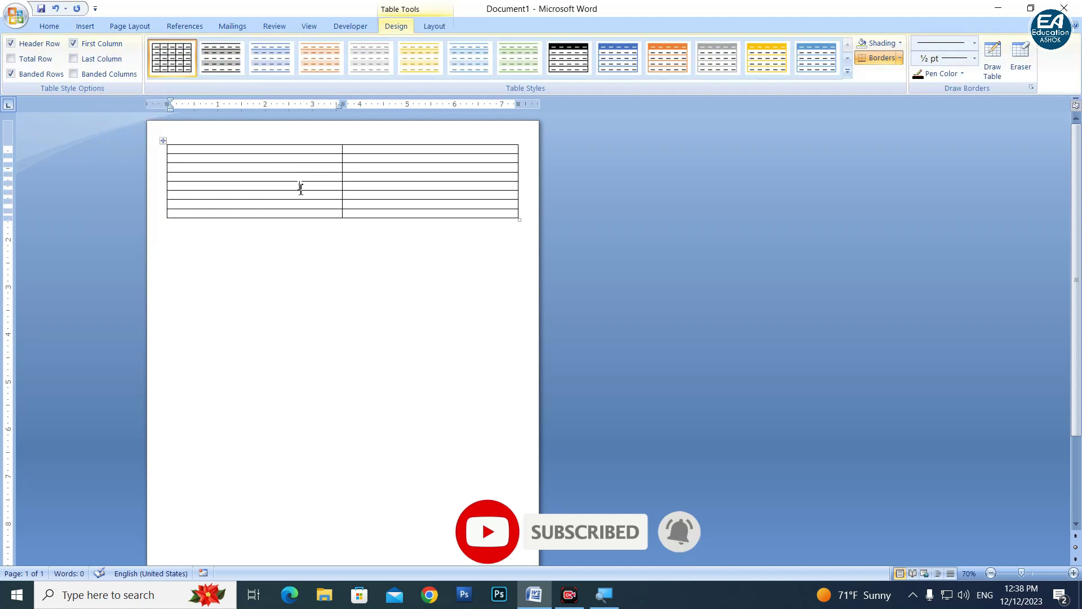
pyautogui.scroll(3, 355, 271)
pyautogui.scroll(1, 428, 310)
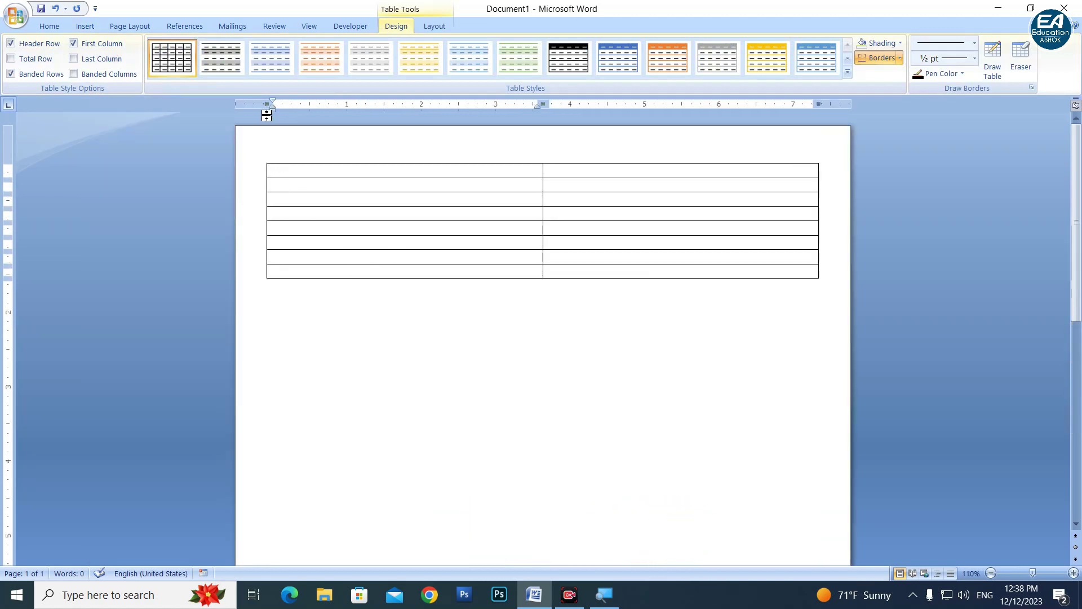
# Shift the table left, narrow the first column, and stretch the right edge to the page edge.
pyautogui.moveTo(268, 102); pyautogui.dragTo(241, 103)
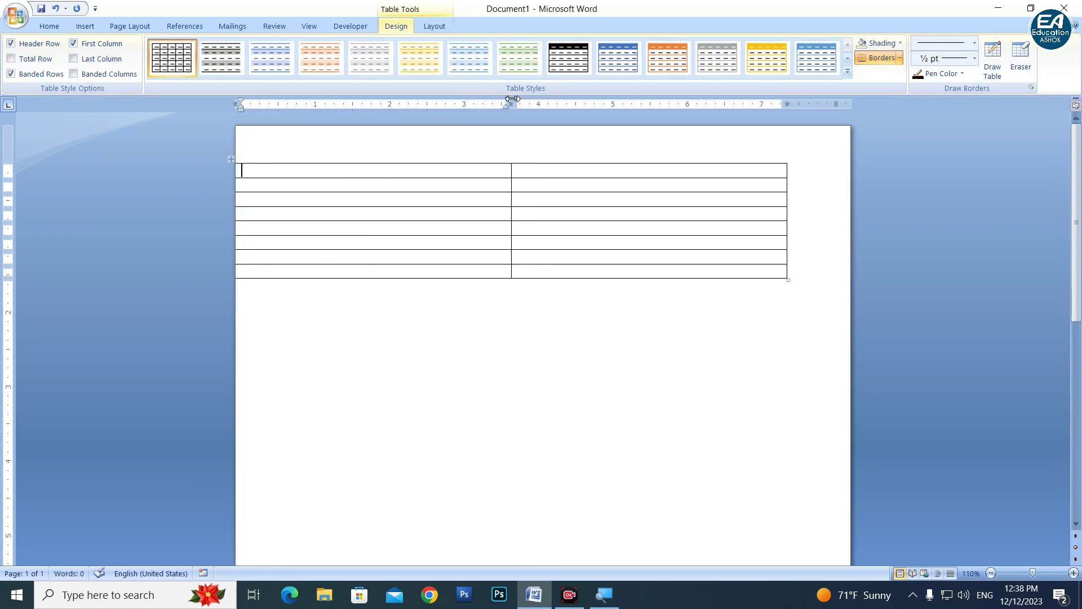
pyautogui.moveTo(510, 104); pyautogui.dragTo(323, 104)
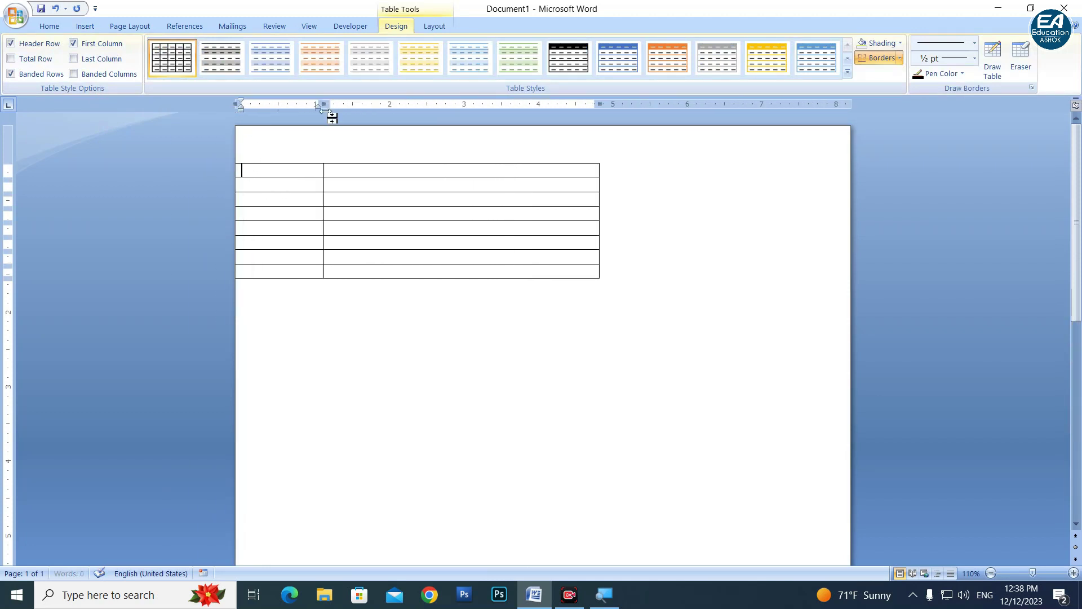
pyautogui.moveTo(597, 105); pyautogui.dragTo(855, 107)
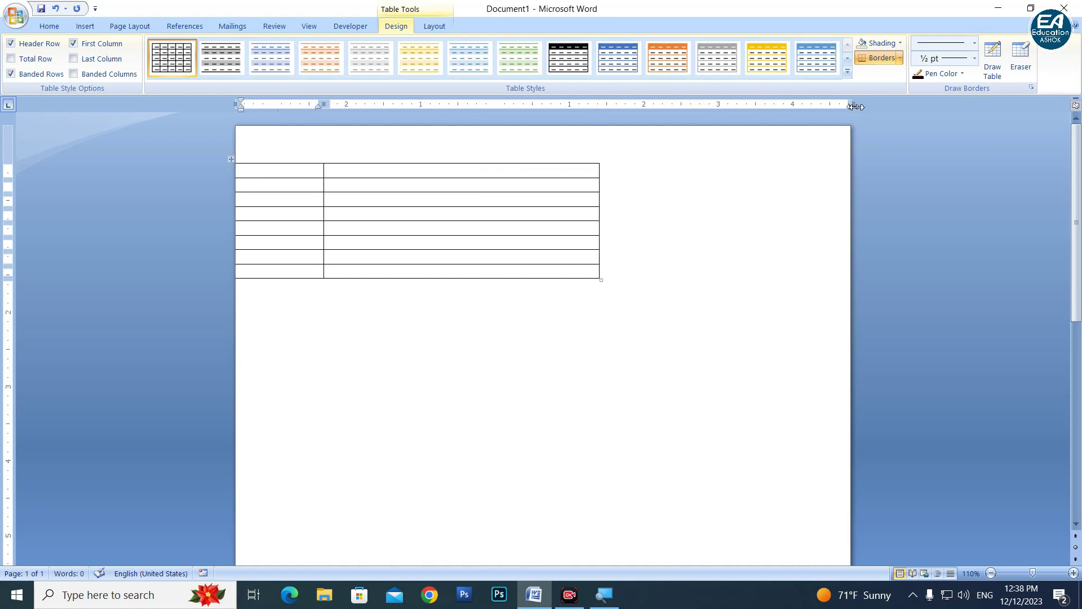
pyautogui.moveTo(853, 107); pyautogui.dragTo(861, 104)
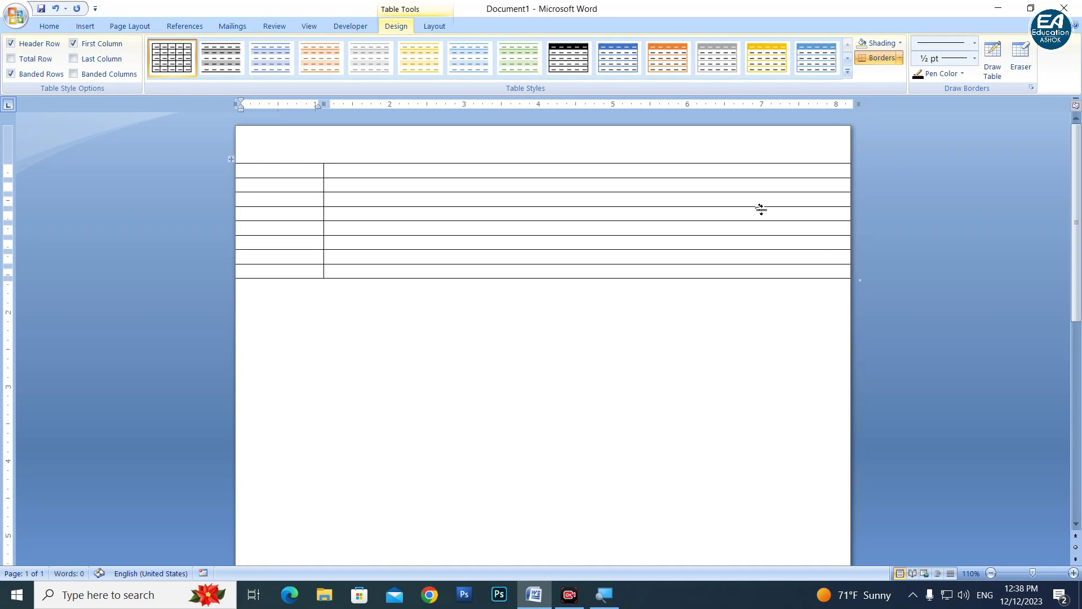
pyautogui.keyDown('ctrl'); pyautogui.scroll(-5, 510, 309); pyautogui.keyUp('ctrl')
pyautogui.keyDown('ctrl'); pyautogui.scroll(-1, 394, 310); pyautogui.keyUp('ctrl')
pyautogui.keyDown('ctrl'); pyautogui.scroll(4, 350, 312); pyautogui.keyUp('ctrl')
pyautogui.keyDown('ctrl'); pyautogui.scroll(2, 362, 311); pyautogui.keyUp('ctrl')
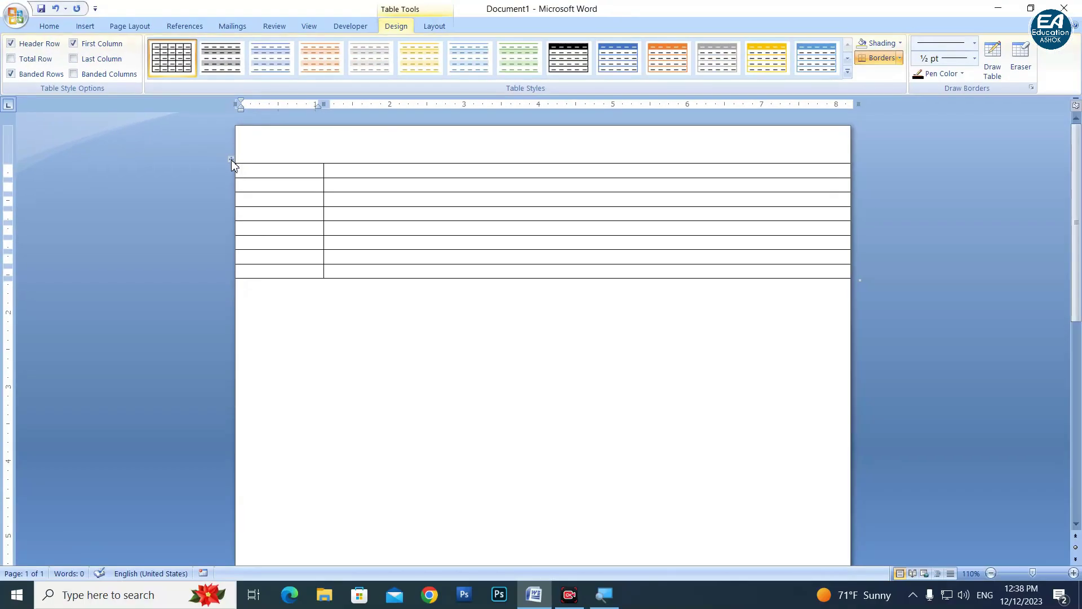
# Delete the blank paragraph above the table so it sits at the page top.
pyautogui.click(266, 168)
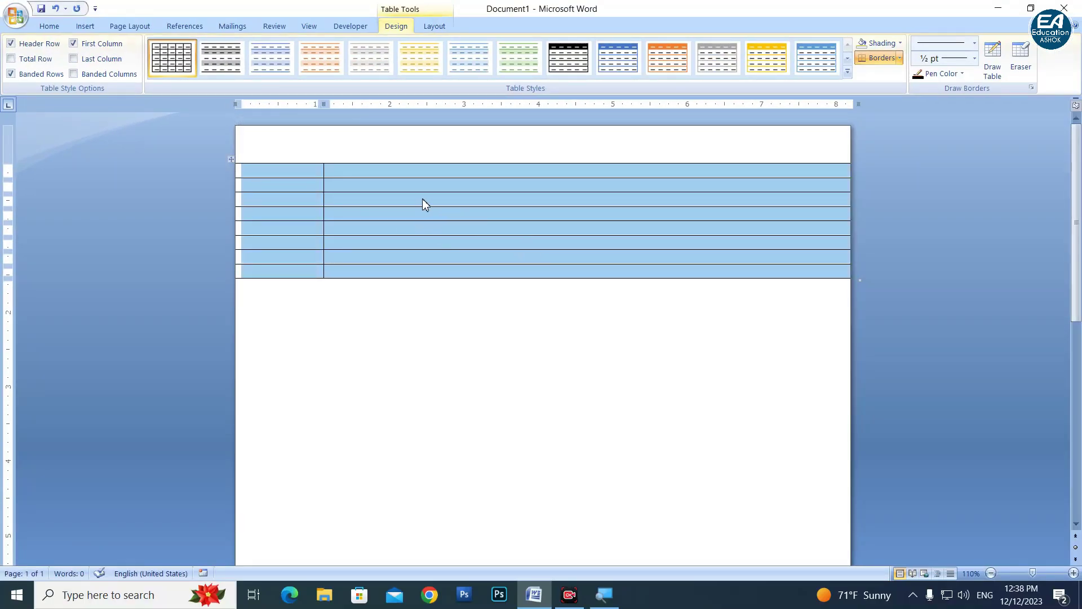
pyautogui.press('Left')
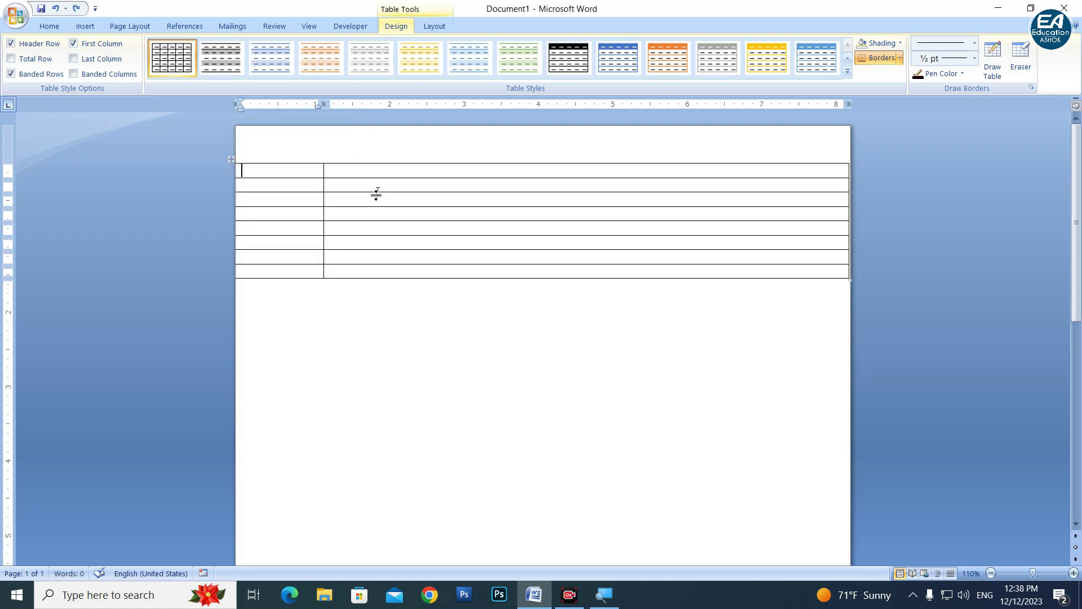
pyautogui.click(364, 172)
pyautogui.scroll(3, 389, 163)
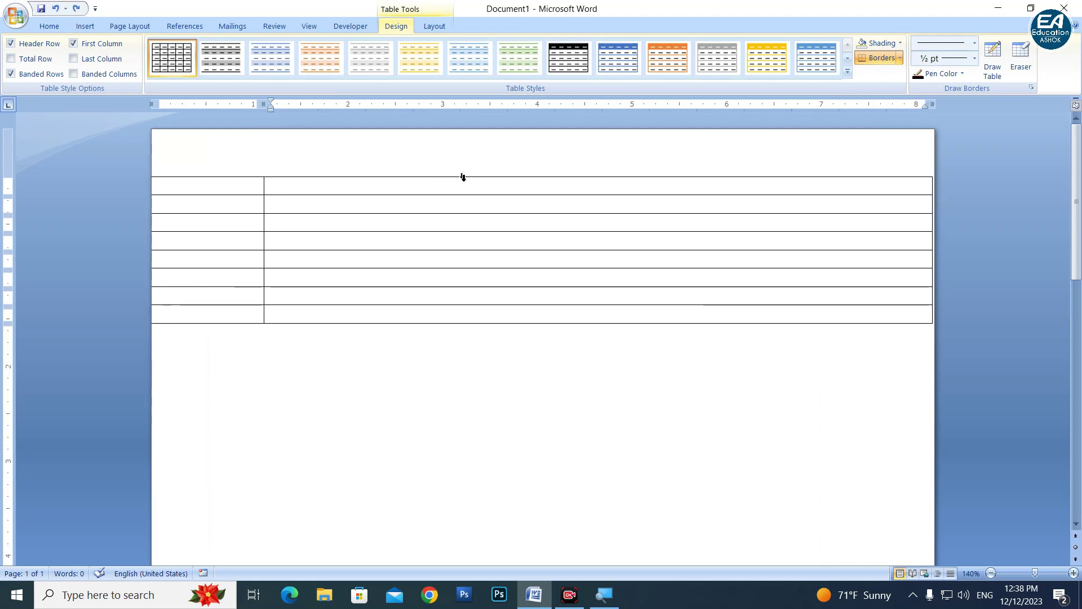
pyautogui.press('Delete')
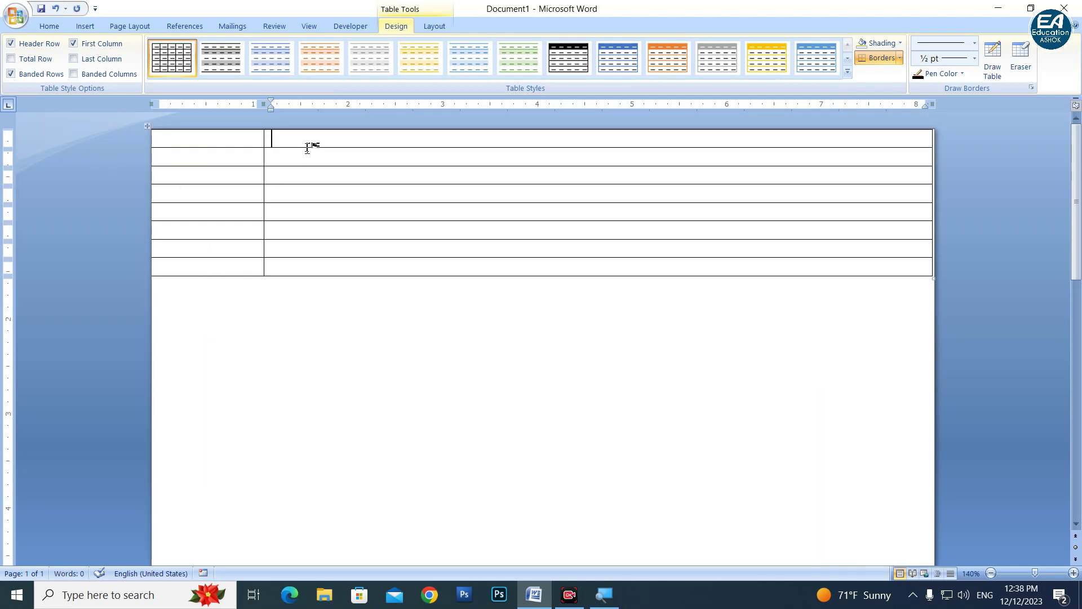
# Drag the first row's bottom border down to make that row much taller.
pyautogui.moveTo(306, 184); pyautogui.dragTo(305, 201)
pyautogui.scroll(-5, 379, 254)
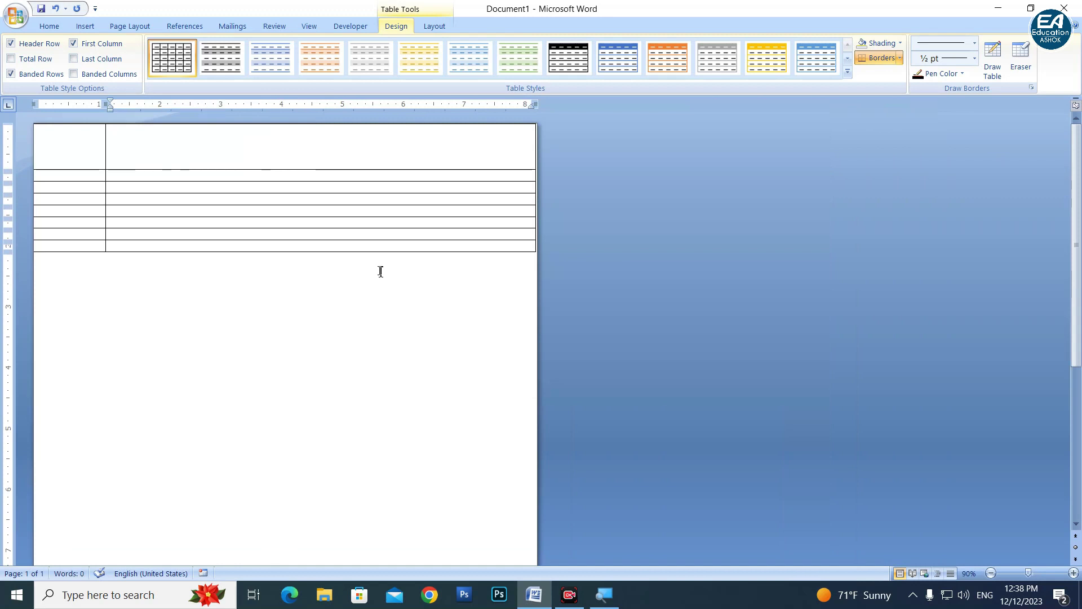
pyautogui.scroll(4, 380, 271)
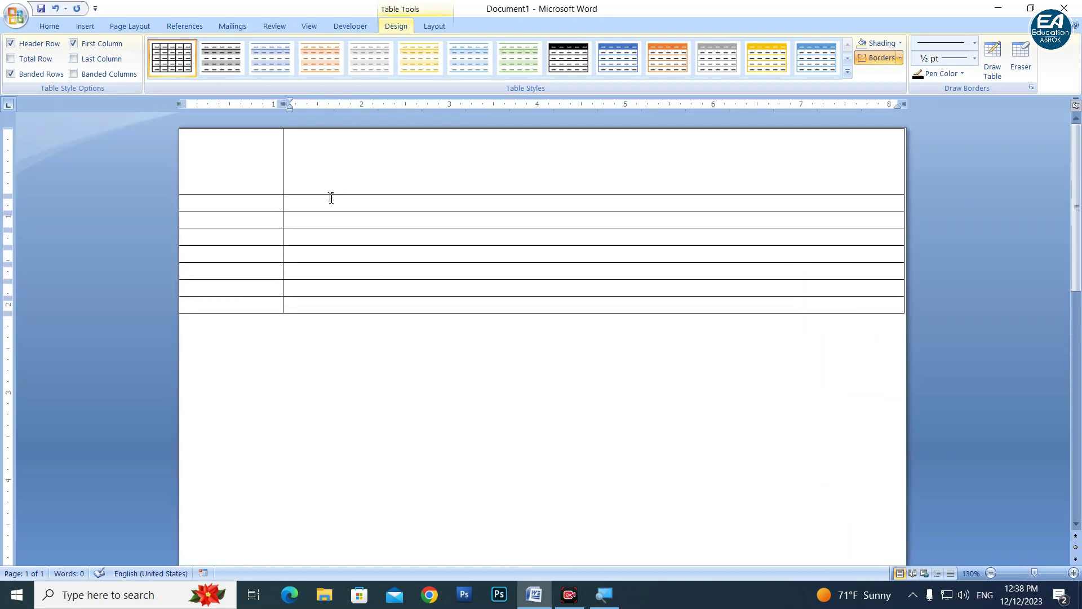
pyautogui.moveTo(330, 210)
pyautogui.mouseDown()
pyautogui.moveTo(316, 195)
pyautogui.moveTo(607, 254)
pyautogui.moveTo(628, 274)
pyautogui.mouseUp()
pyautogui.scroll(-4, 437, 280)
pyautogui.scroll(1, 385, 261)
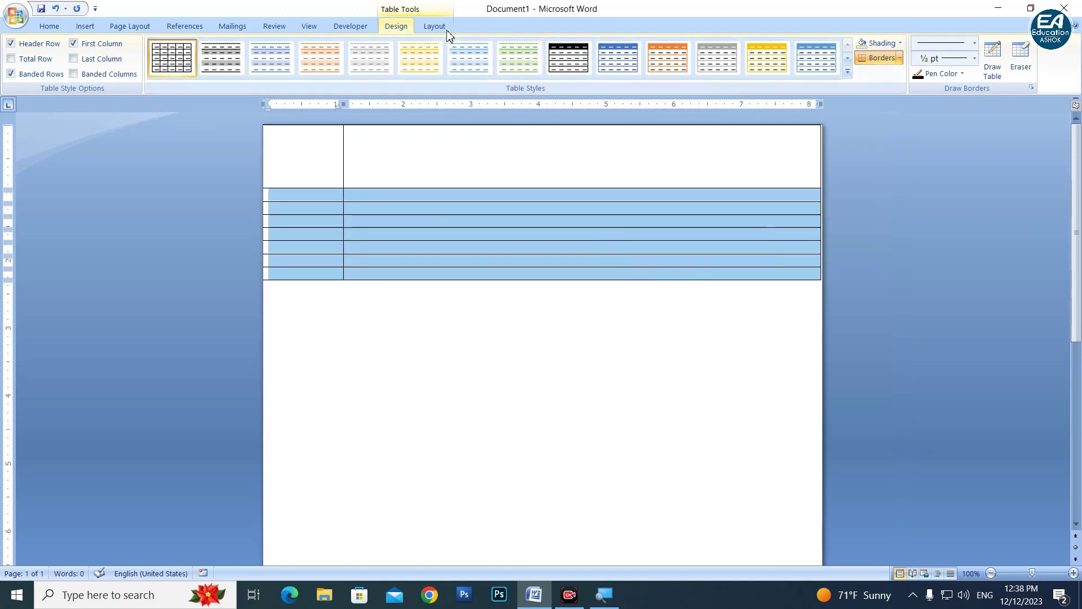
# Try raising the row height with the Table Tools Layout height spinner.
pyautogui.click(435, 26)
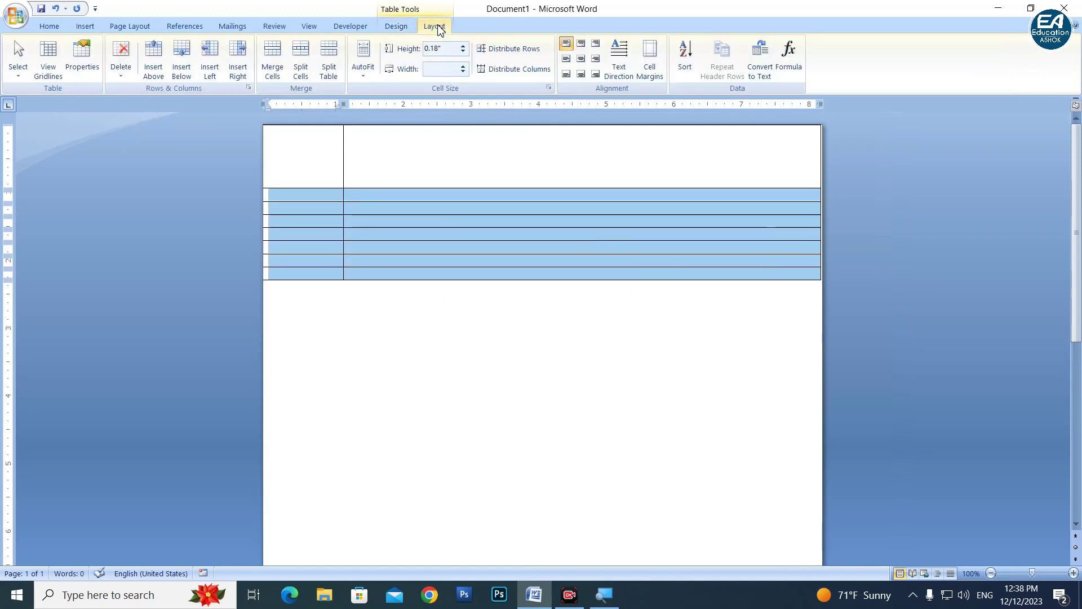
pyautogui.click(463, 46)
pyautogui.click(463, 46)
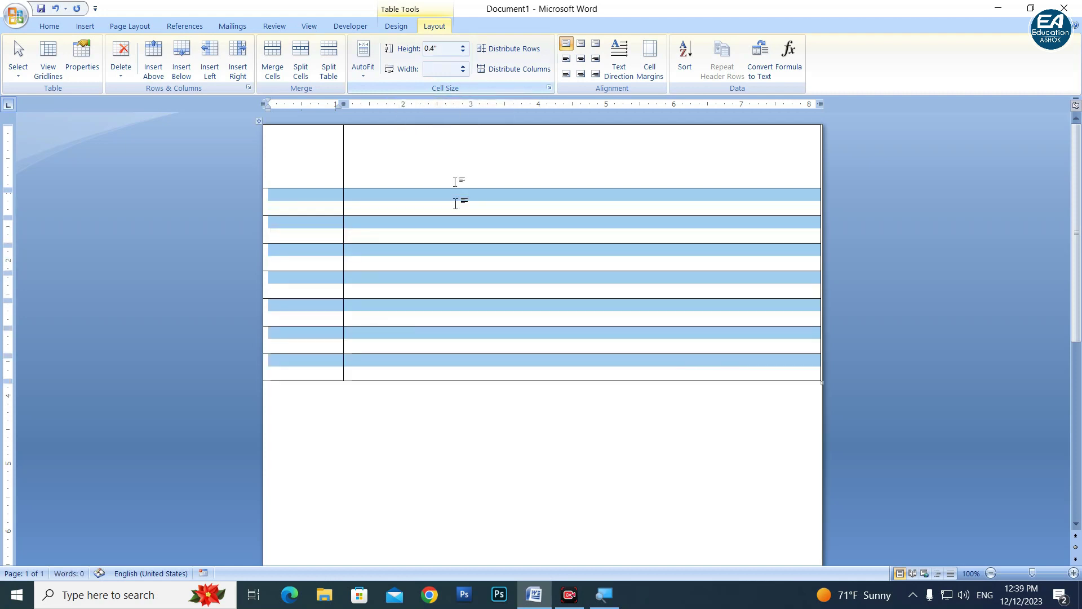
pyautogui.click(444, 236)
pyautogui.keyDown('ctrl'); pyautogui.scroll(-6, 399, 285); pyautogui.keyUp('ctrl')
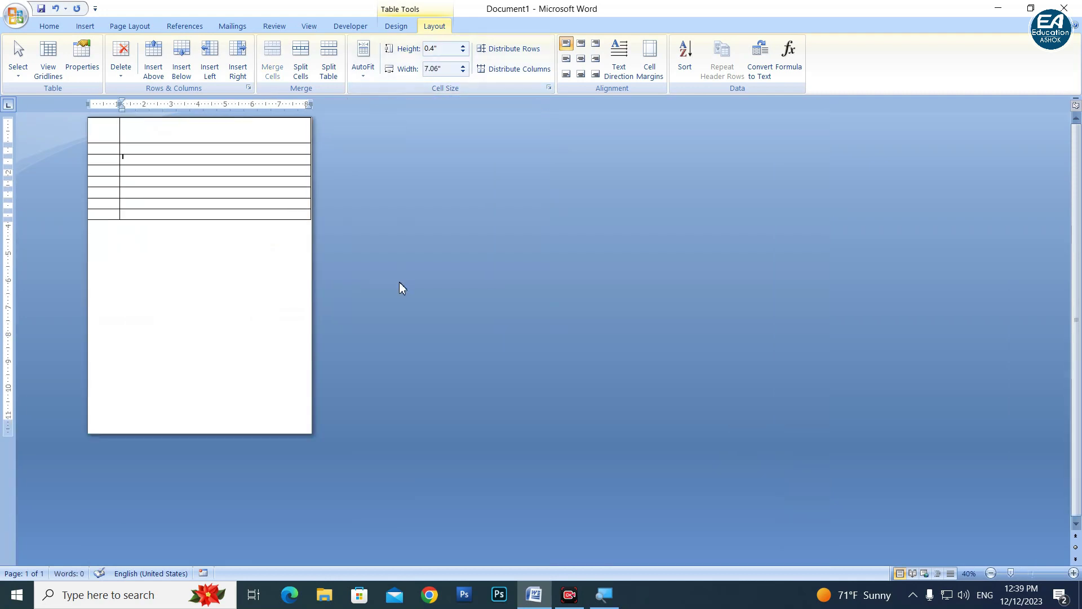
pyautogui.keyDown('ctrl'); pyautogui.scroll(3, 402, 290); pyautogui.keyUp('ctrl')
pyautogui.keyDown('ctrl'); pyautogui.scroll(2, 401, 295); pyautogui.keyUp('ctrl')
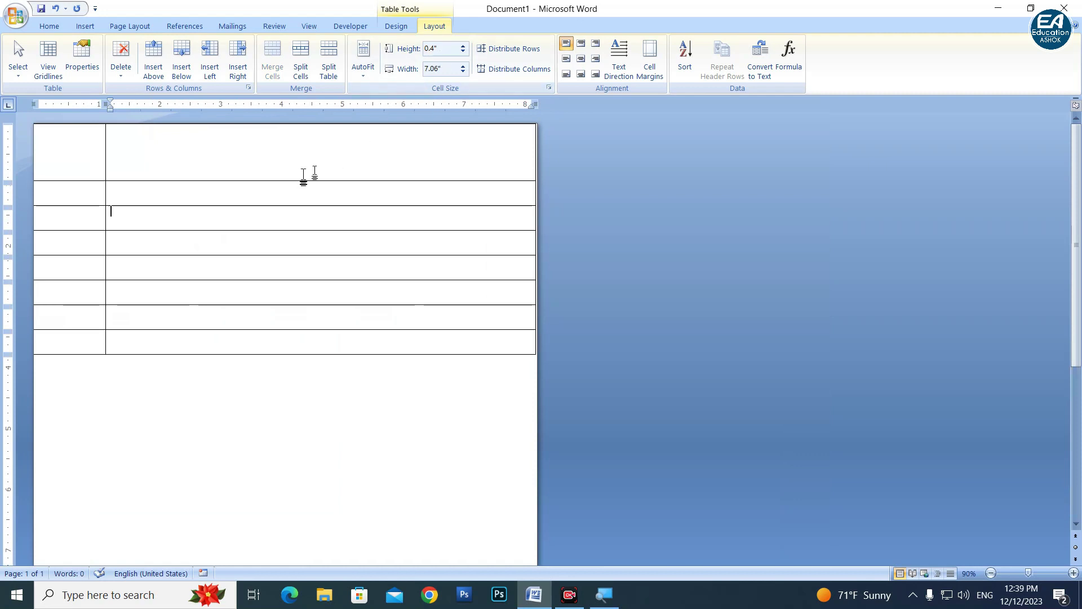
# Select rows 2–8 and set their height to 0.35".
pyautogui.moveTo(51, 188)
pyautogui.mouseDown()
pyautogui.moveTo(234, 293)
pyautogui.moveTo(284, 348)
pyautogui.mouseUp()
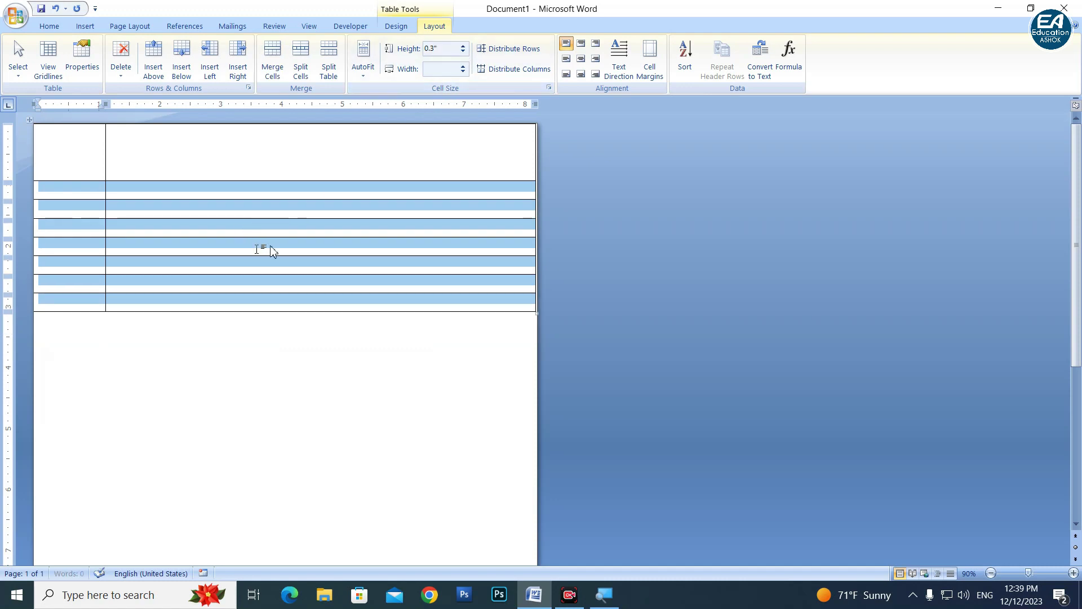
pyautogui.click(463, 53)
pyautogui.click(446, 49)
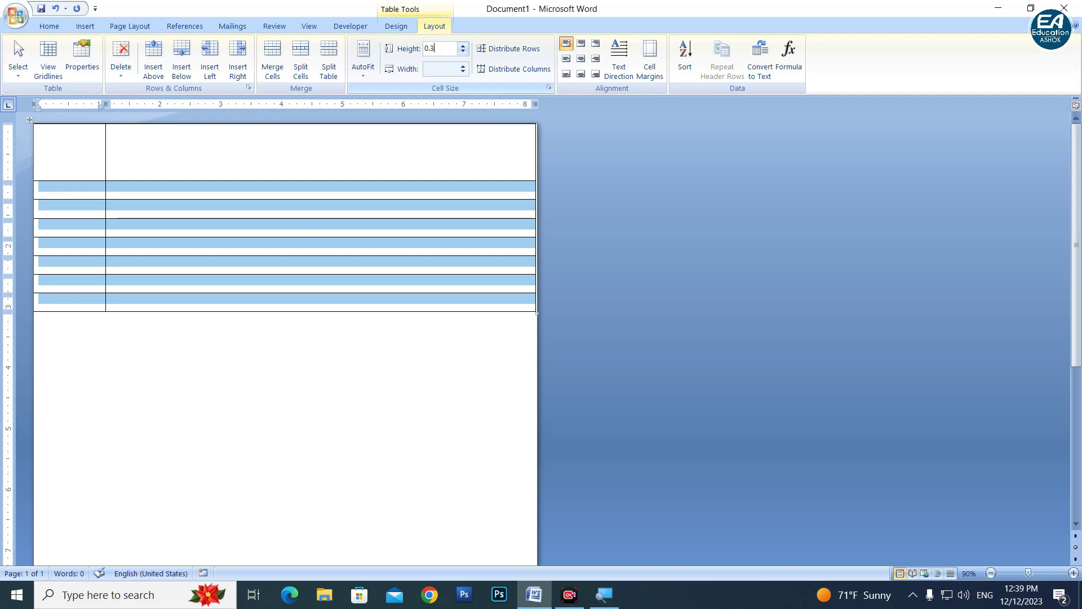
pyautogui.write('5')
pyautogui.press('Return')
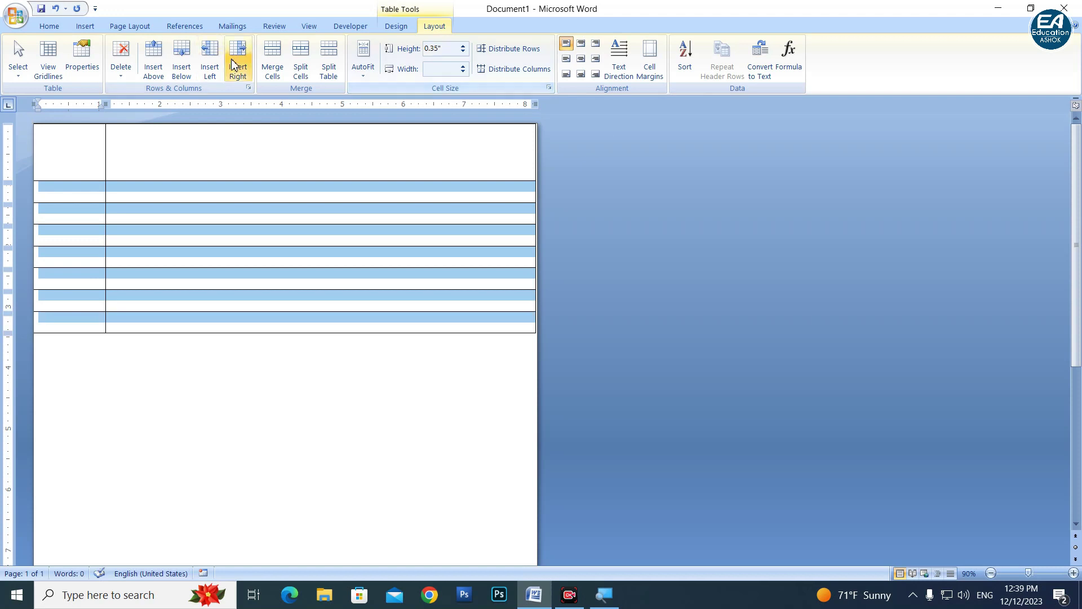
pyautogui.click(255, 340)
pyautogui.keyDown('ctrl'); pyautogui.scroll(2, 255, 341); pyautogui.keyUp('ctrl')
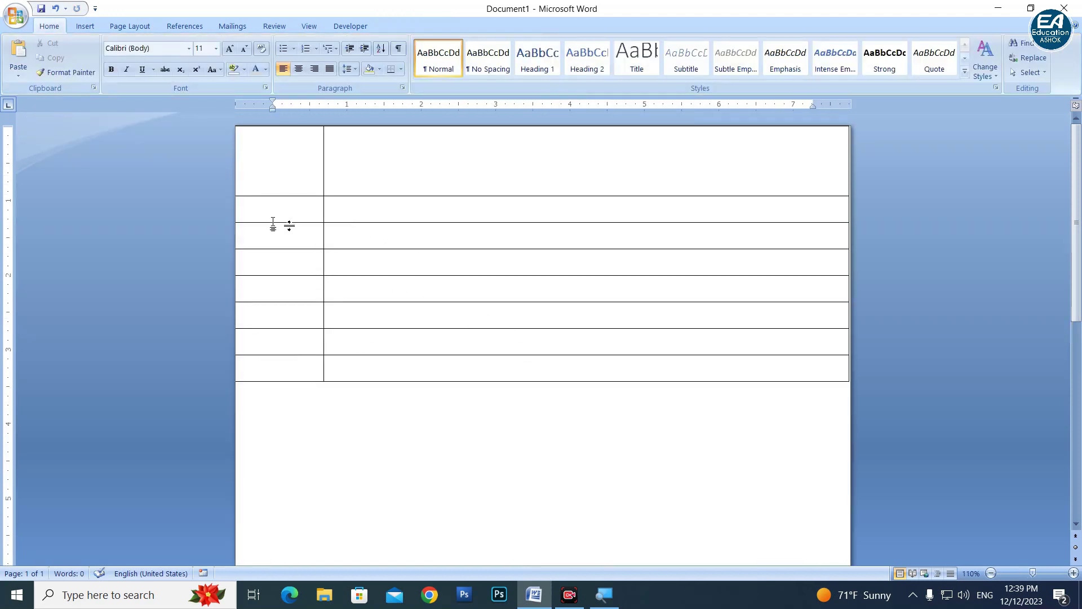
# Set the border pen to a 3 pt line style in red.
pyautogui.click(395, 218)
pyautogui.click(399, 28)
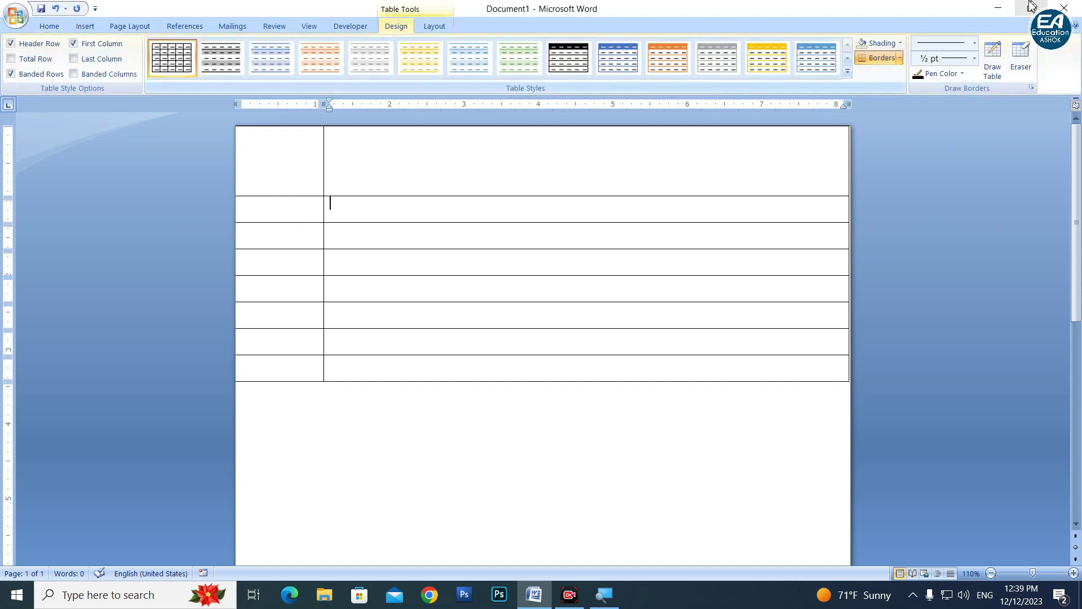
pyautogui.click(975, 44)
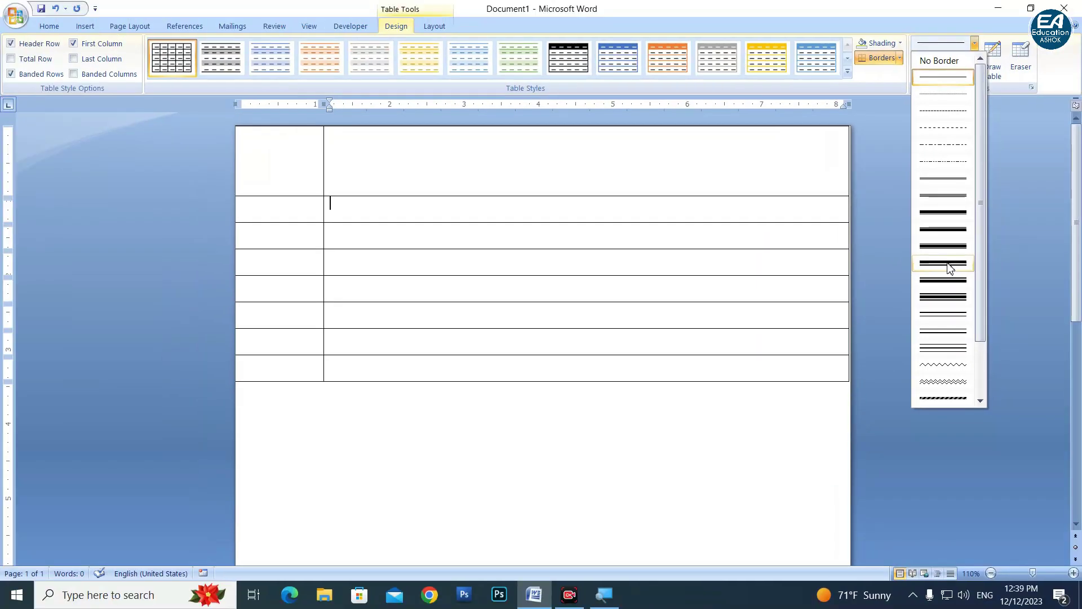
pyautogui.click(947, 262)
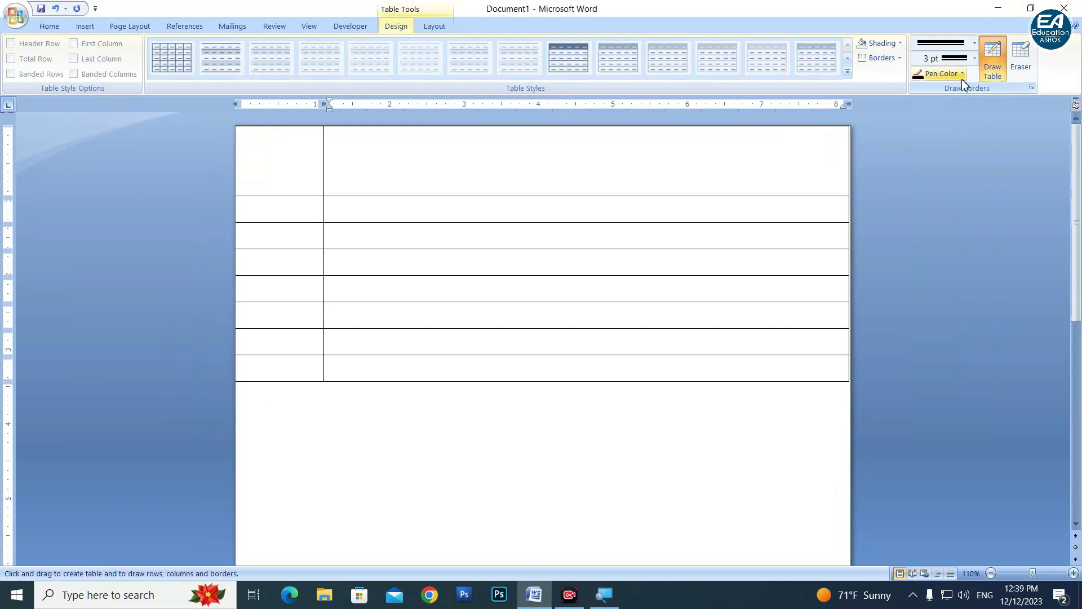
pyautogui.click(942, 74)
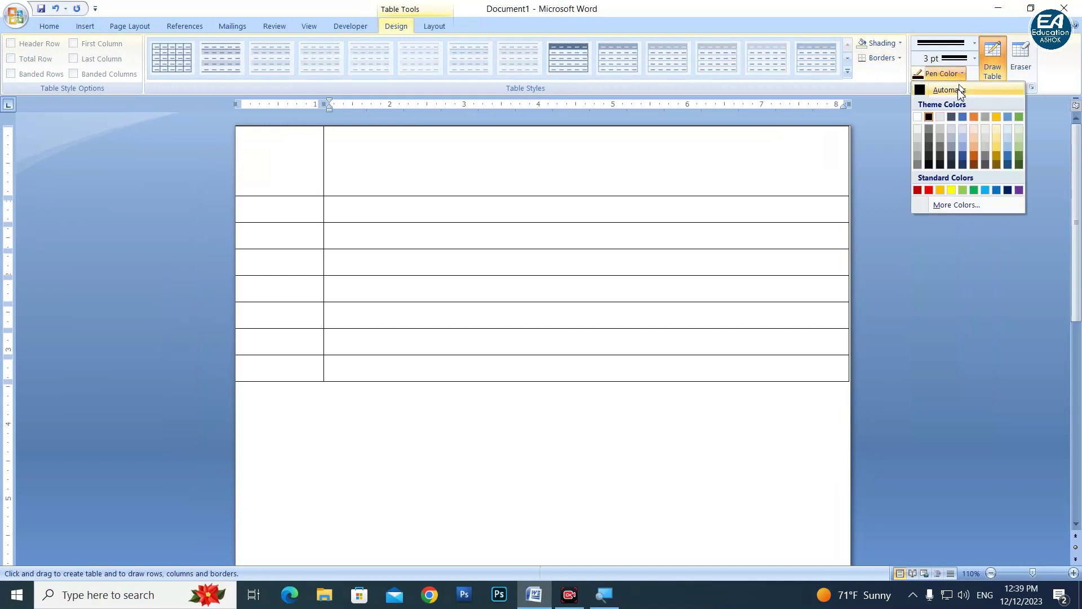
pyautogui.click(929, 191)
# Trace the first column's right border and the line under the top row in red.
pyautogui.moveTo(330, 162); pyautogui.dragTo(322, 379)
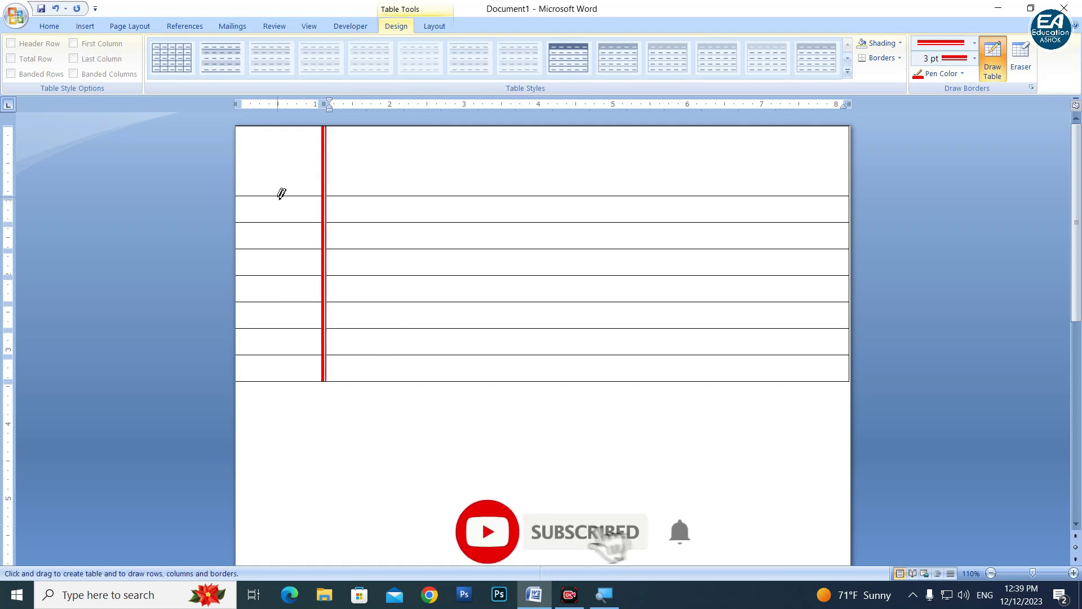
pyautogui.moveTo(280, 196); pyautogui.dragTo(614, 196)
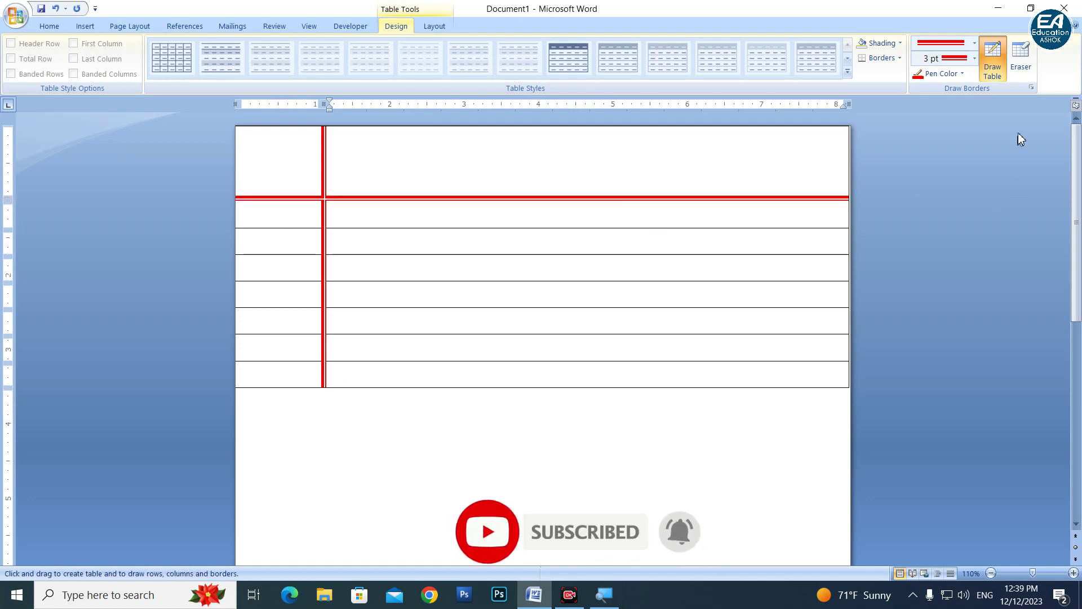
pyautogui.click(992, 62)
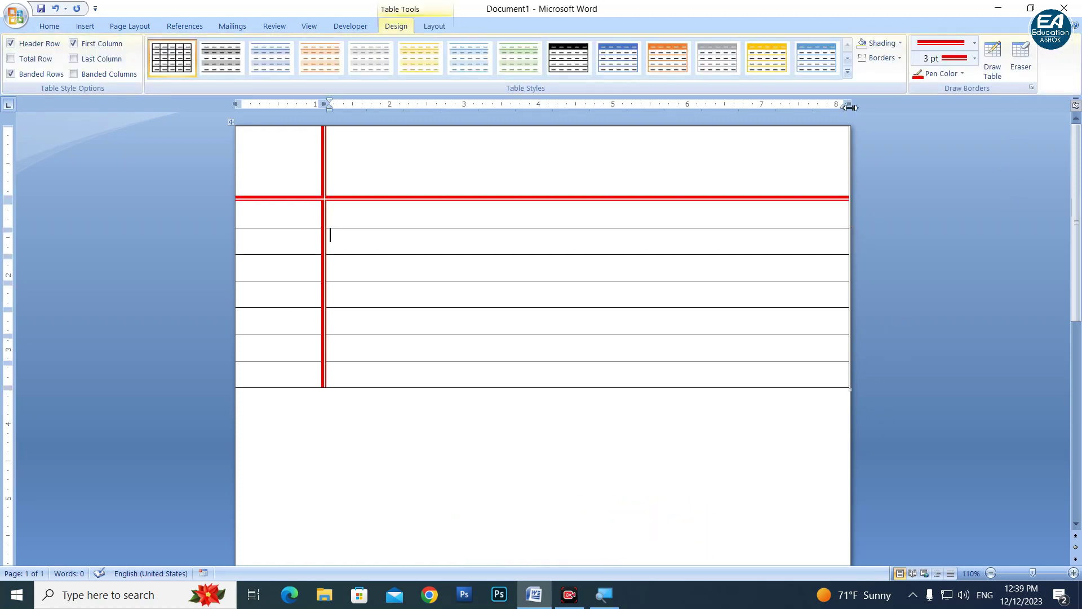
# Widen the table's right edge slightly.
pyautogui.moveTo(858, 104); pyautogui.dragTo(859, 104)
pyautogui.scroll(-3, 435, 286)
pyautogui.scroll(-2, 435, 309)
pyautogui.scroll(2, 434, 309)
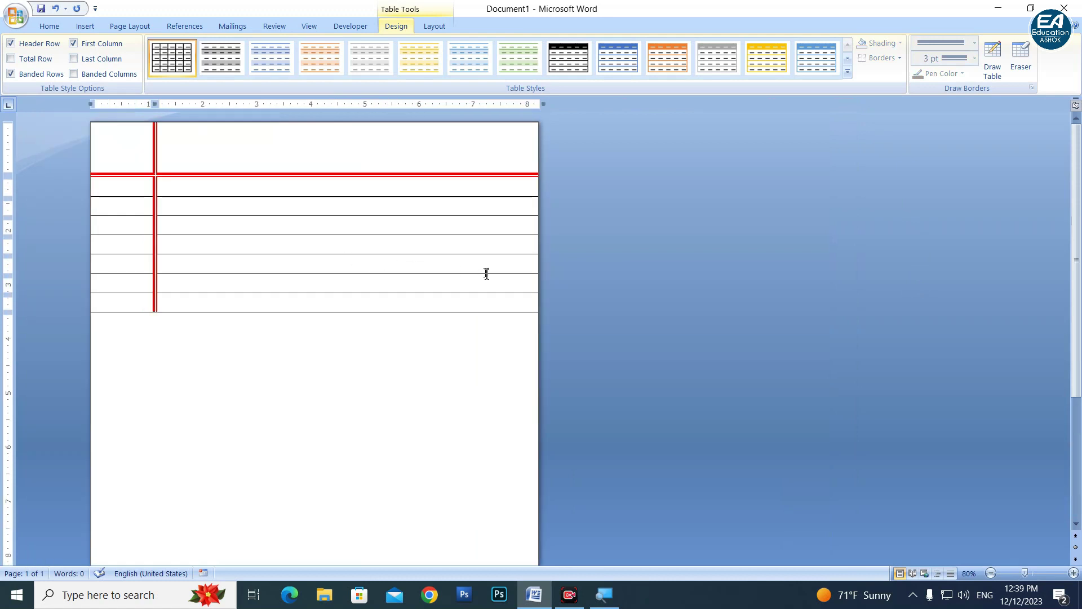
pyautogui.scroll(-4, 486, 274)
pyautogui.scroll(2, 464, 268)
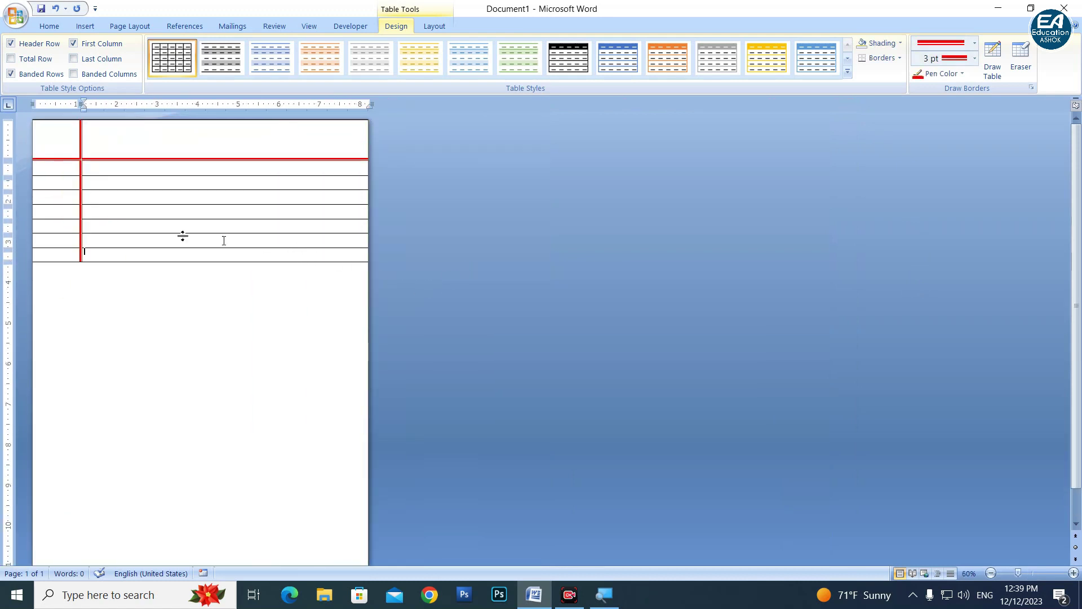
# Add rows with Tab from the last cell until the ruled lines fill the page.
pyautogui.press('Tab')
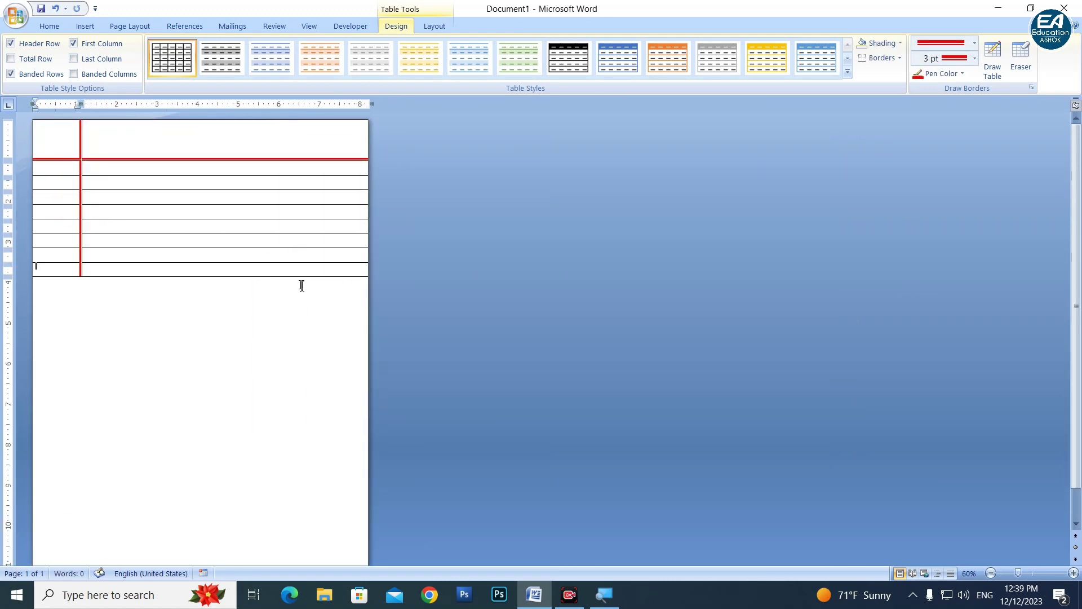
pyautogui.press('Tab')
pyautogui.press('Tab')
pyautogui.press('Tab')
pyautogui.press('Tab')
pyautogui.press('Tab')
pyautogui.press('Tab')
pyautogui.press('Tab')
pyautogui.press('Tab')
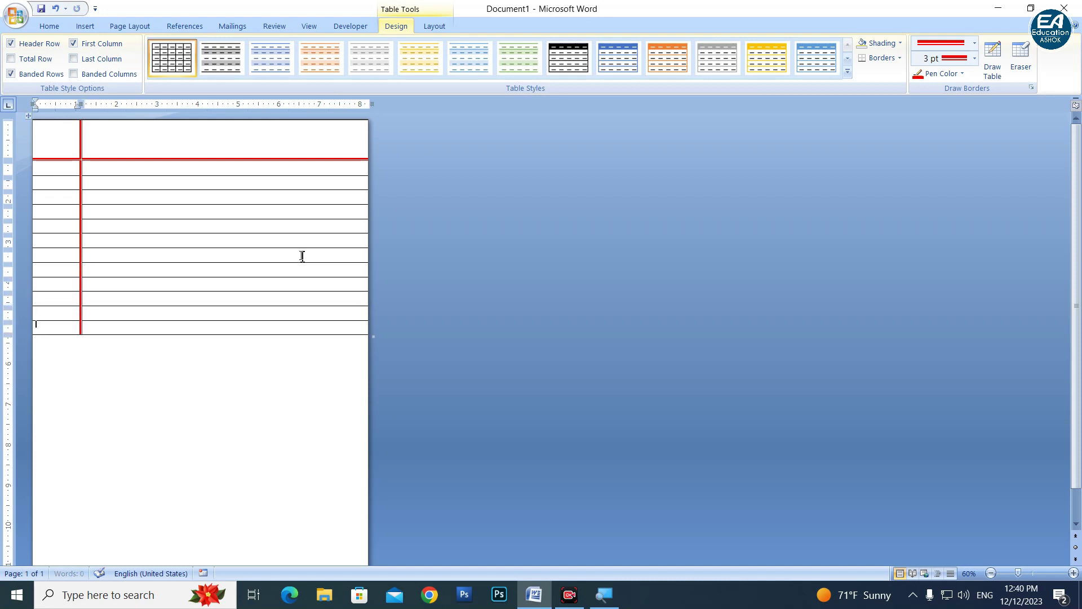
pyautogui.press('Tab')
pyautogui.press('Tab')
pyautogui.press('Tab')
pyautogui.press('Tab')
pyautogui.press('Tab')
pyautogui.press('Tab')
pyautogui.press('Tab')
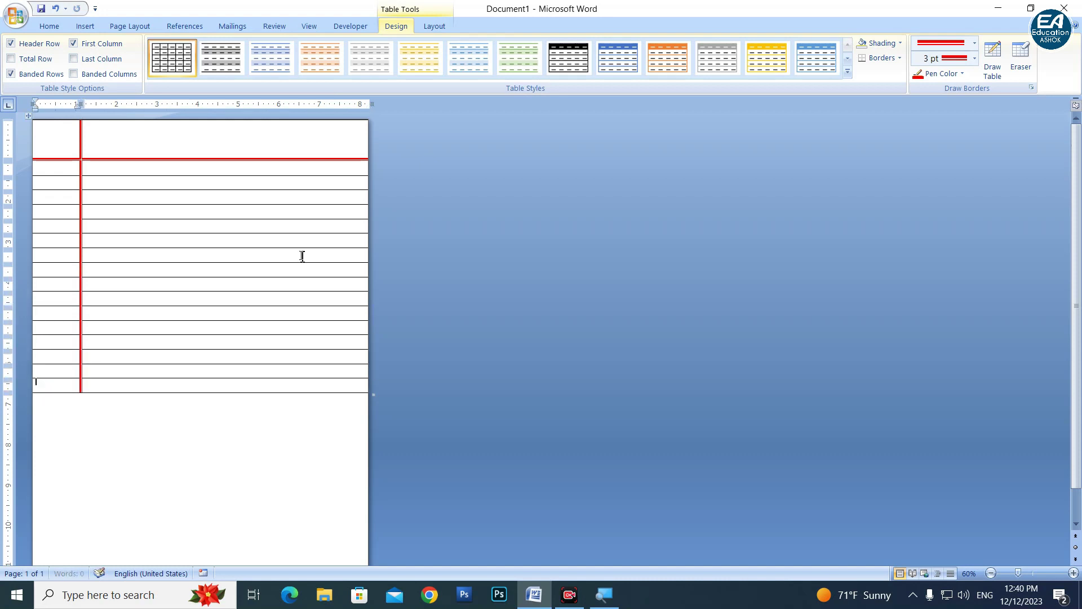
pyautogui.press('Tab')
pyautogui.press('Tab')
pyautogui.press('Tab')
pyautogui.press('Tab')
pyautogui.press('Tab')
pyautogui.press('Tab')
pyautogui.press('Tab')
pyautogui.press('Tab')
pyautogui.press('Tab')
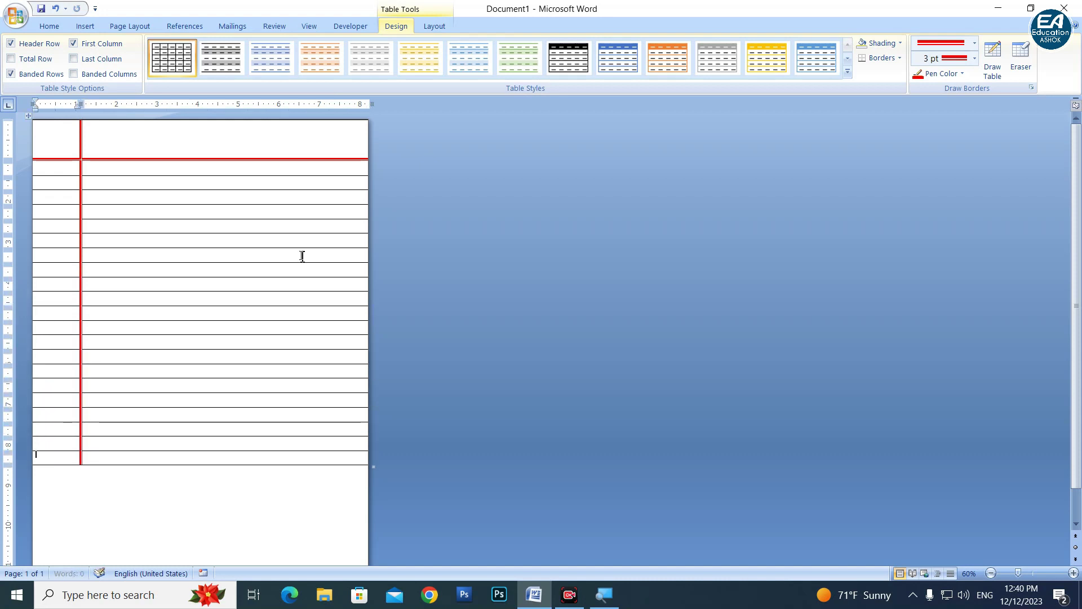
pyautogui.press('Tab')
pyautogui.press('Tab')
pyautogui.press('Tab')
pyautogui.scroll(-1, 195, 395)
pyautogui.press('Tab')
pyautogui.press('Tab')
pyautogui.press('Tab')
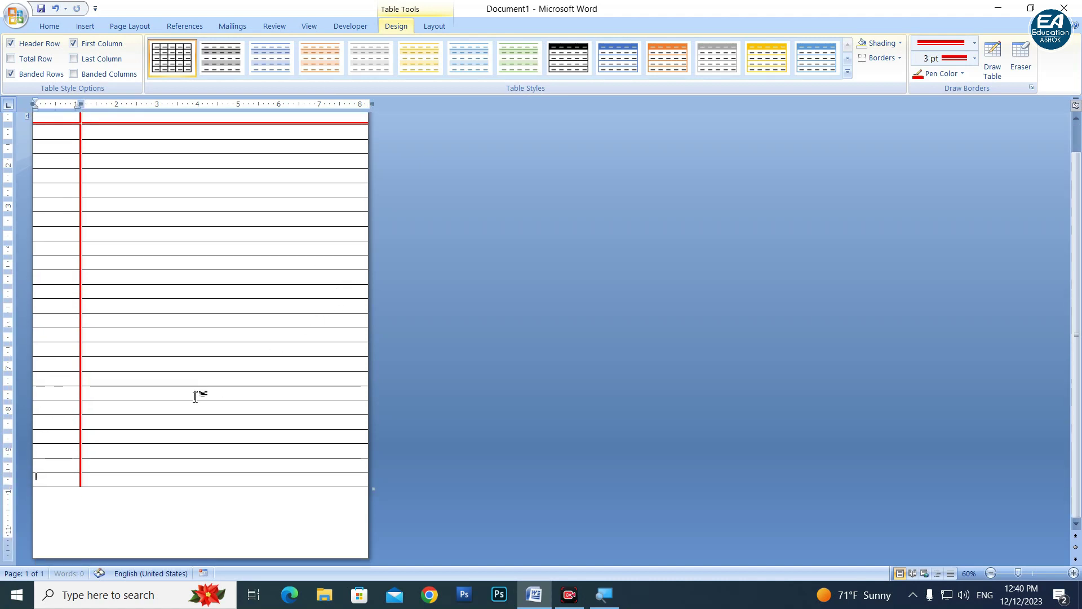
pyautogui.press('Tab')
pyautogui.press('Tab')
pyautogui.press('Tab')
pyautogui.press('Tab')
pyautogui.press('Tab')
pyautogui.press('Tab')
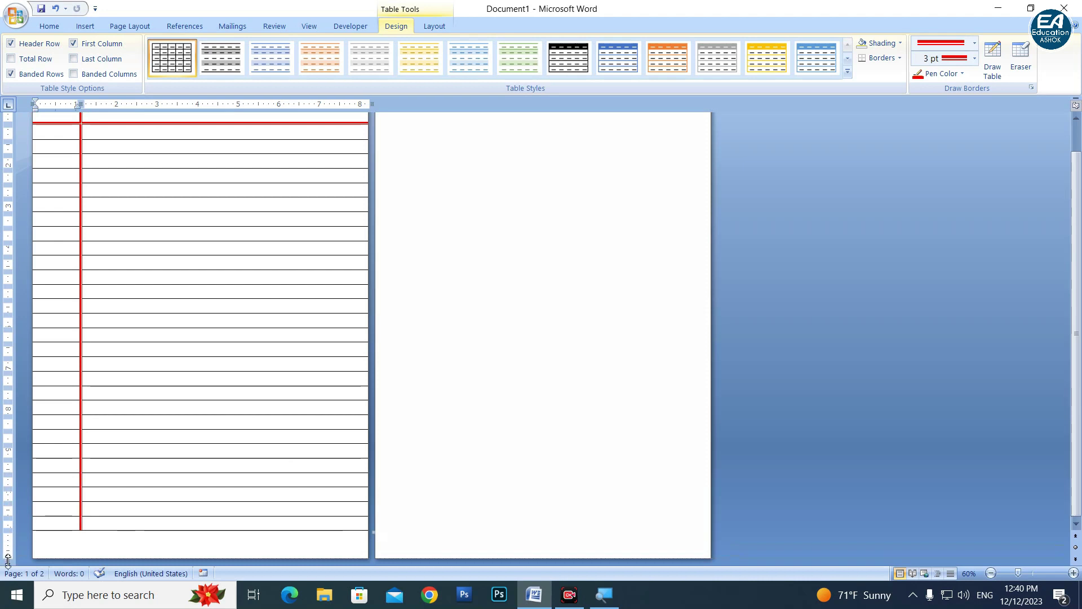
pyautogui.press('Tab')
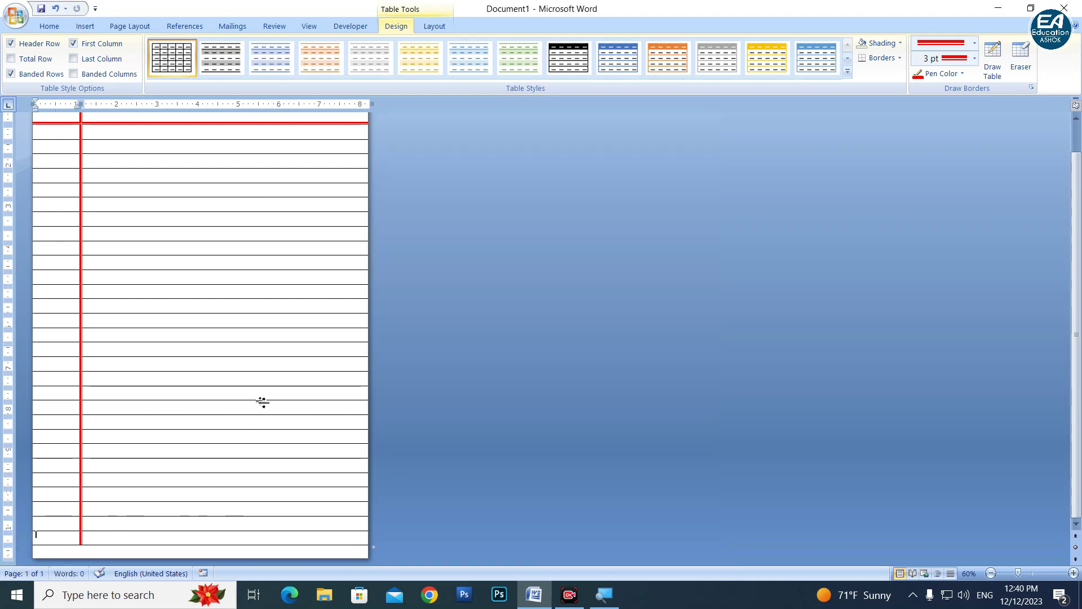
pyautogui.keyDown('ctrl'); pyautogui.scroll(-3, 361, 384); pyautogui.keyUp('ctrl')
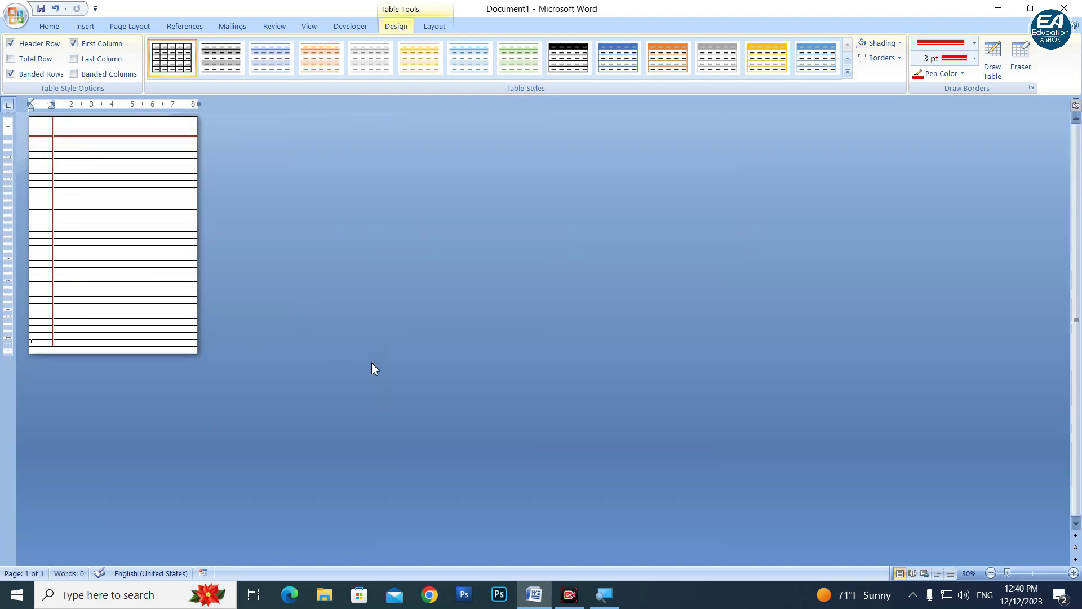
pyautogui.keyDown('ctrl'); pyautogui.scroll(5, 372, 367); pyautogui.keyUp('ctrl')
pyautogui.keyDown('ctrl'); pyautogui.scroll(1, 381, 377); pyautogui.keyUp('ctrl')
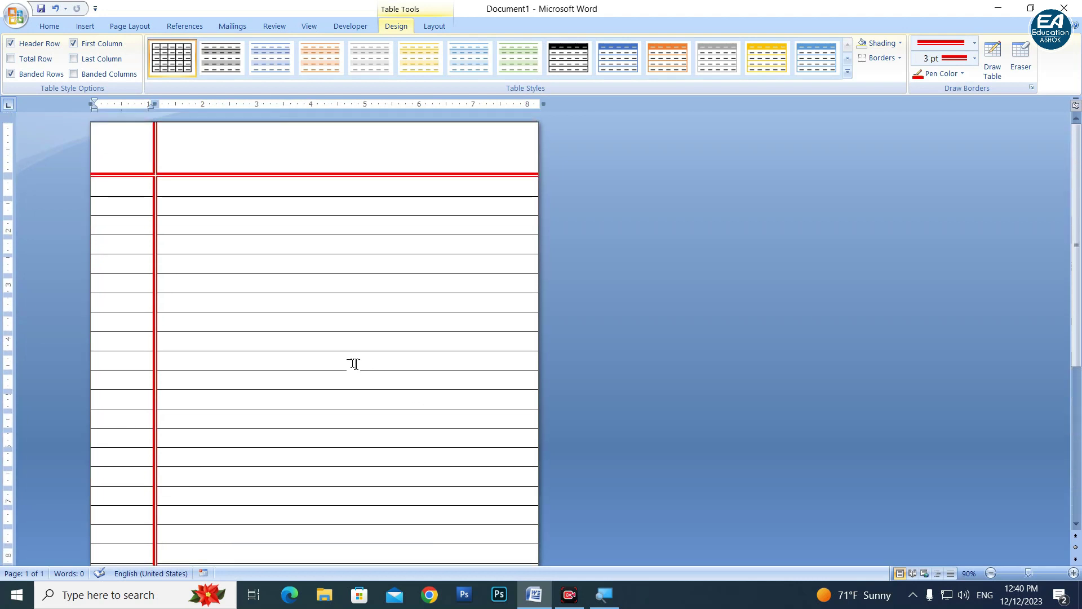
pyautogui.keyDown('ctrl'); pyautogui.scroll(1, 354, 364); pyautogui.keyUp('ctrl')
pyautogui.scroll(-3, 528, 357)
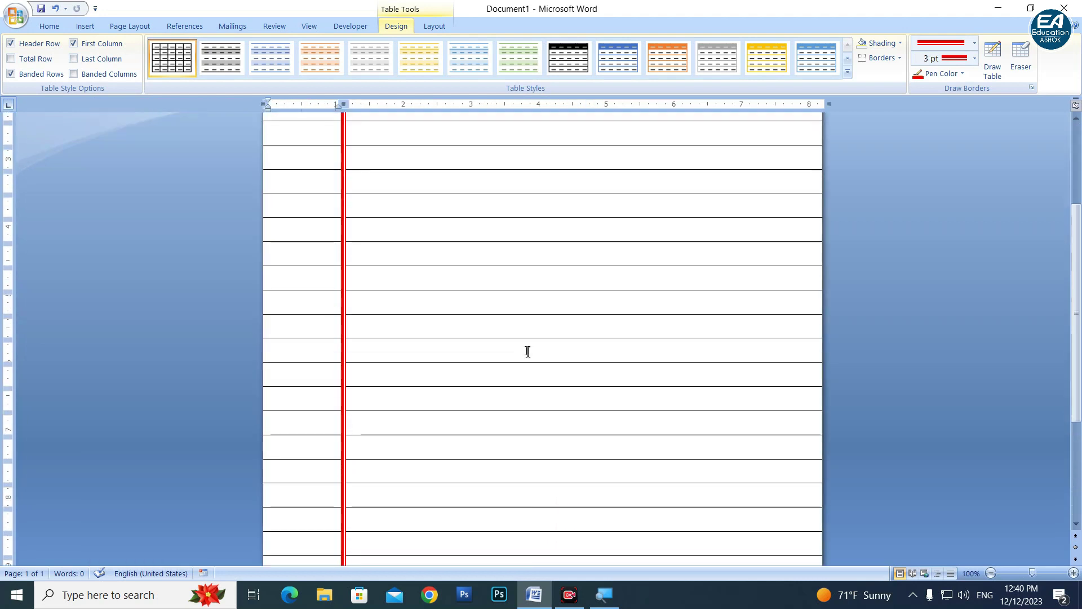
pyautogui.scroll(-1, 523, 364)
pyautogui.keyDown('ctrl'); pyautogui.scroll(-5, 518, 372); pyautogui.keyUp('ctrl')
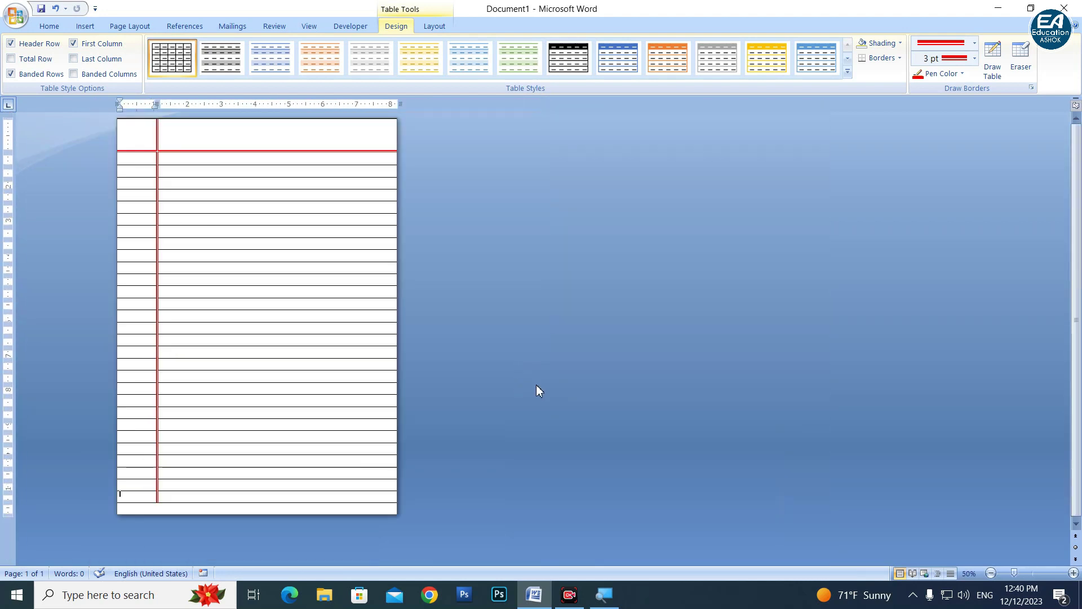
pyautogui.keyDown('ctrl'); pyautogui.scroll(1, 536, 384); pyautogui.keyUp('ctrl')
pyautogui.keyDown('ctrl'); pyautogui.scroll(4, 560, 379); pyautogui.keyUp('ctrl')
pyautogui.keyDown('ctrl'); pyautogui.scroll(3, 561, 379); pyautogui.keyUp('ctrl')
pyautogui.scroll(5, 561, 379)
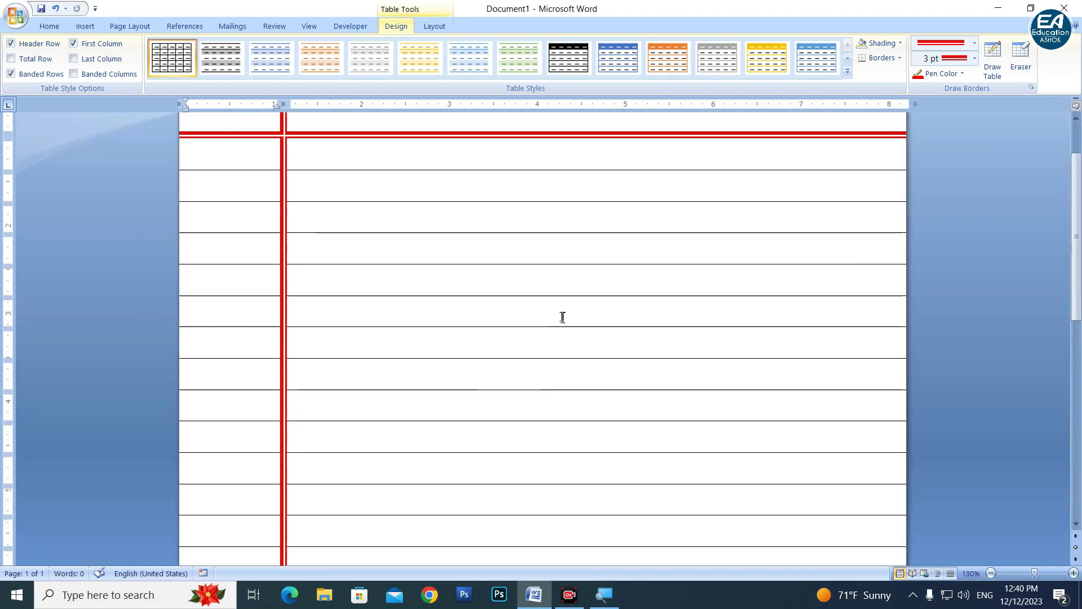
pyautogui.scroll(2, 562, 316)
pyautogui.keyDown('ctrl'); pyautogui.scroll(-1, 560, 312); pyautogui.keyUp('ctrl')
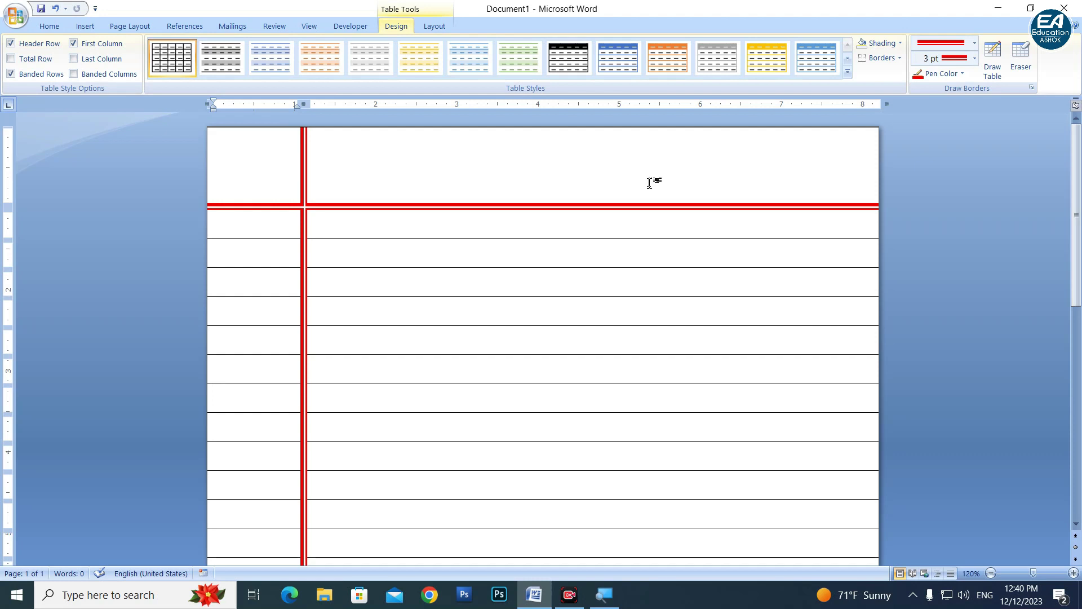
# Draw a Stars and Banners Wave shape at the page's top right, widened leftward to about 0.6" by 1.9".
pyautogui.click(85, 26)
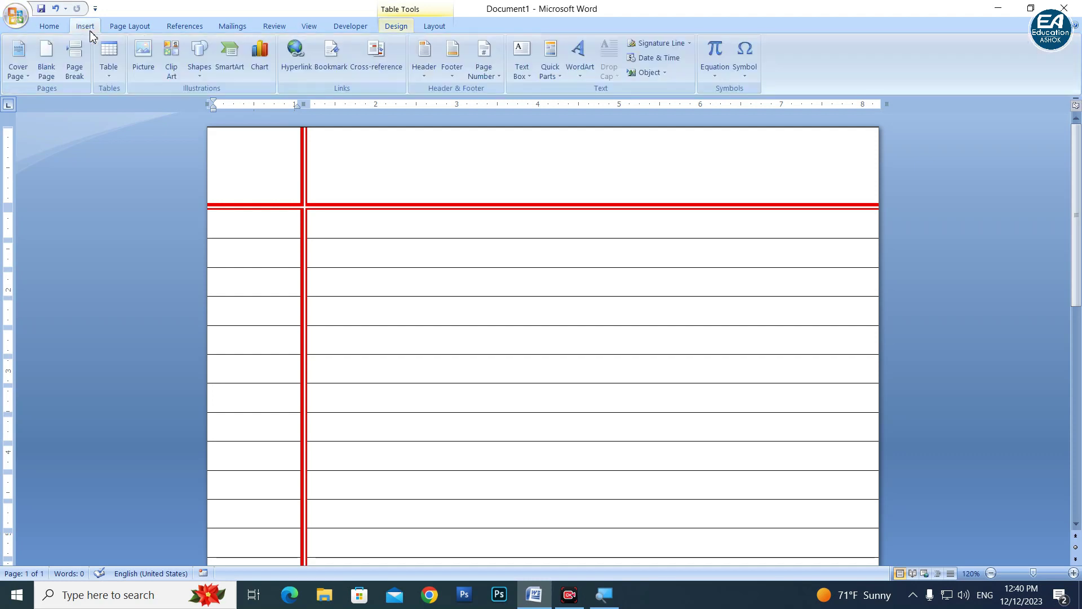
pyautogui.click(198, 58)
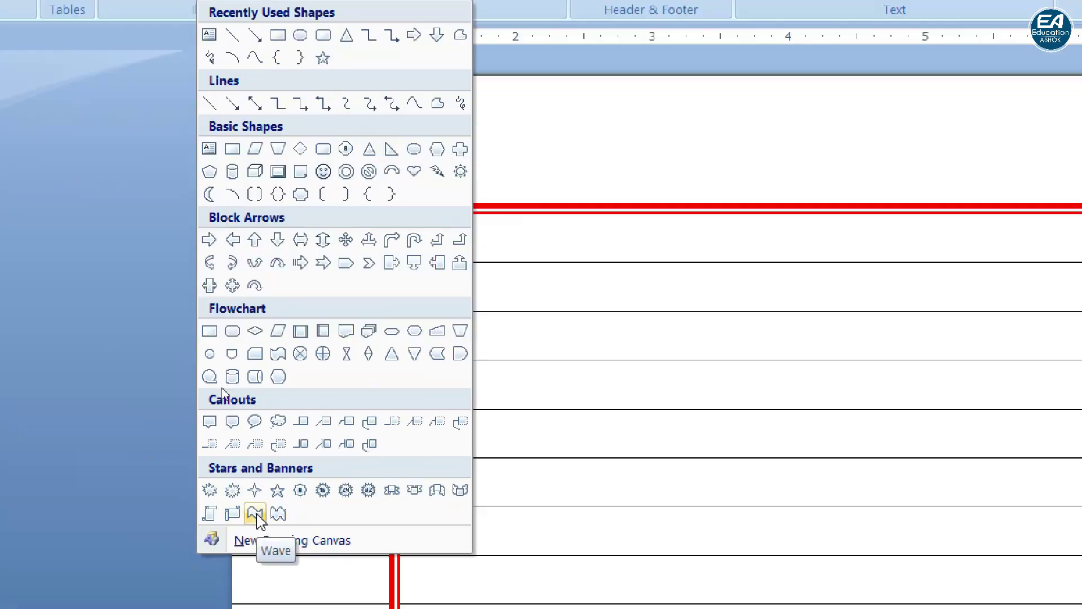
pyautogui.click(255, 513)
pyautogui.moveTo(725, 143); pyautogui.dragTo(860, 192)
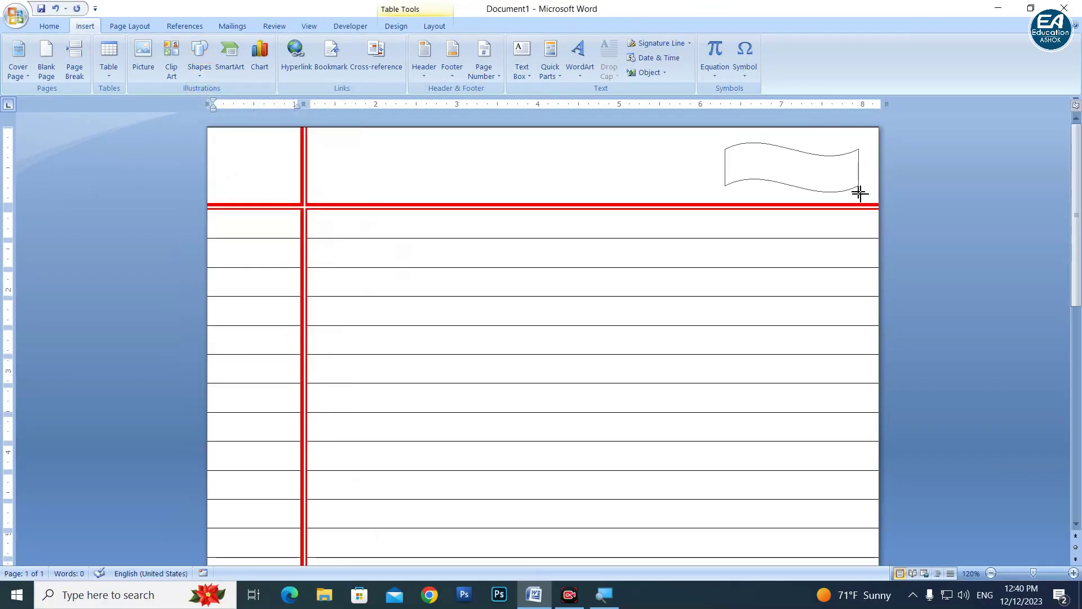
pyautogui.moveTo(725, 167); pyautogui.dragTo(706, 167)
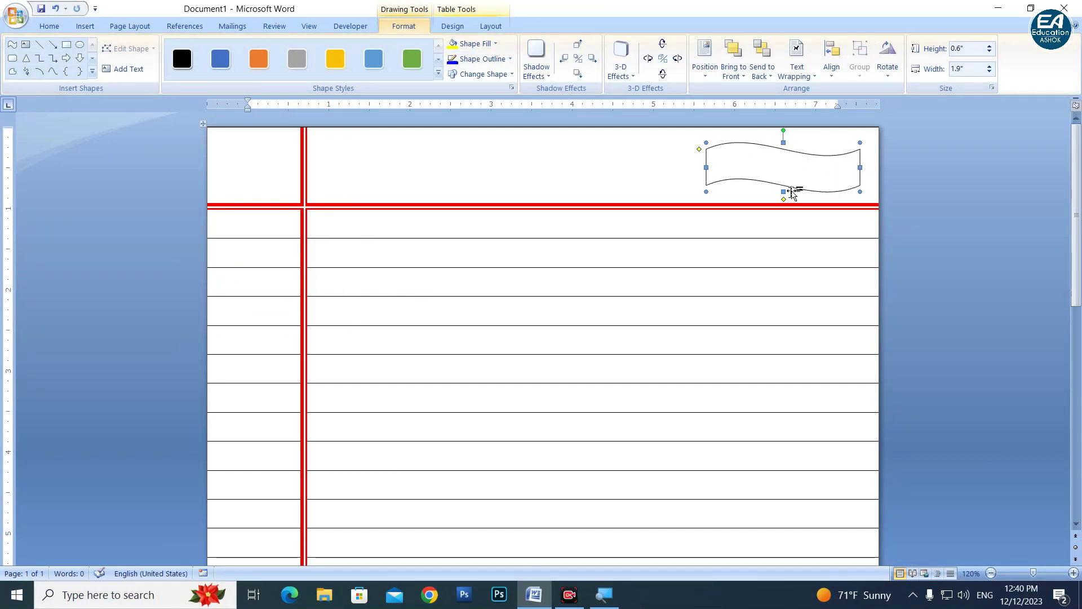
# Make the wave banner taller, reposition it in the header, and widen it further left.
pyautogui.moveTo(784, 192); pyautogui.dragTo(783, 207)
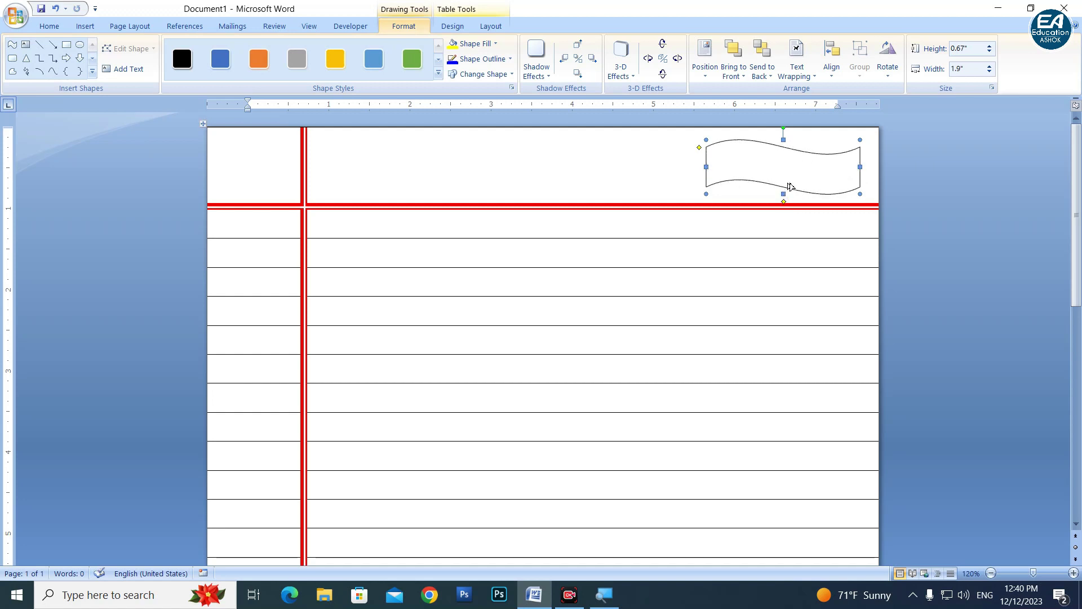
pyautogui.moveTo(789, 187); pyautogui.dragTo(767, 195)
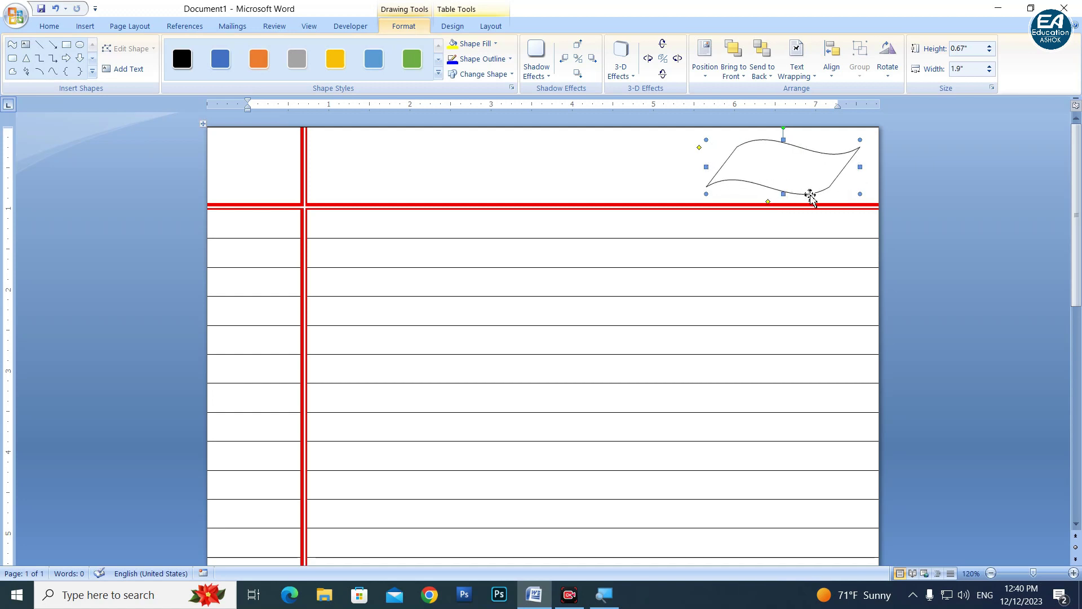
pyautogui.click(995, 241)
pyautogui.scroll(-1, 699, 237)
pyautogui.click(684, 162)
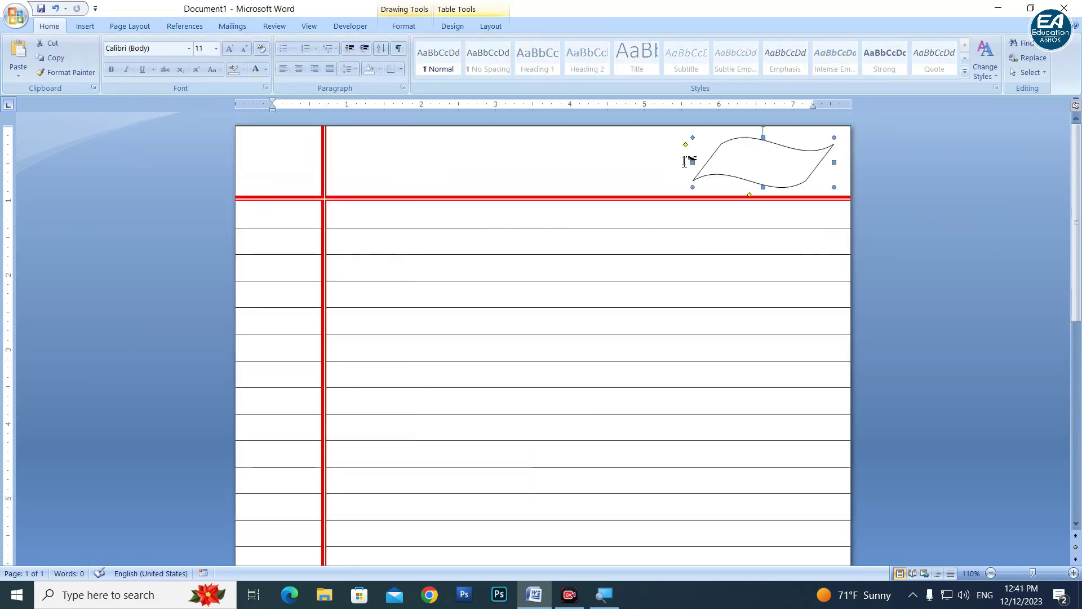
pyautogui.moveTo(693, 162); pyautogui.dragTo(678, 162)
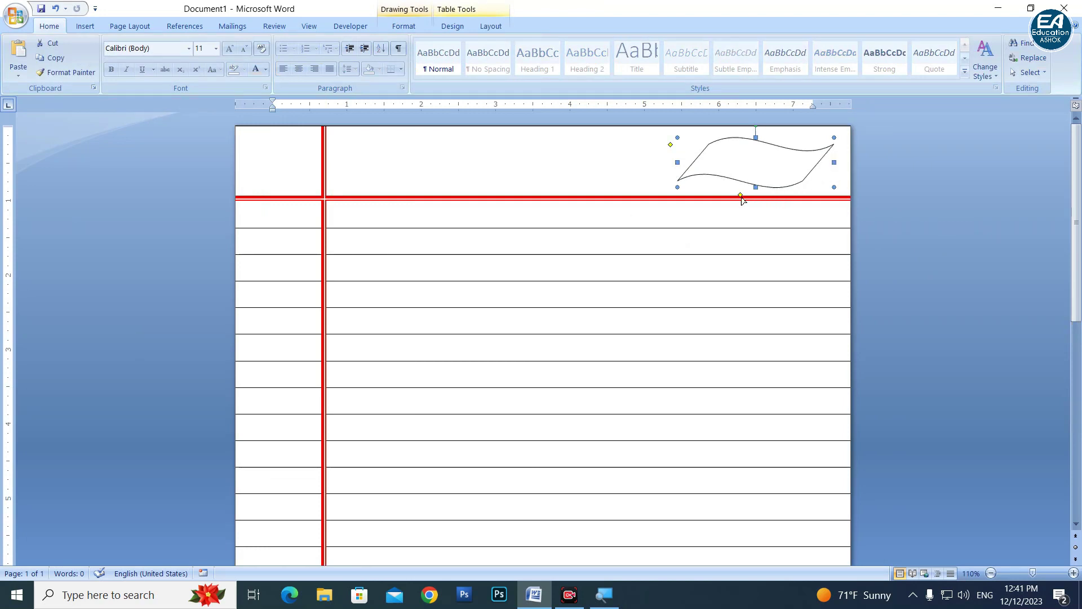
# Drag the yellow adjustment diamonds to slant the wave's curves into a flag shape.
pyautogui.moveTo(741, 196); pyautogui.dragTo(745, 196)
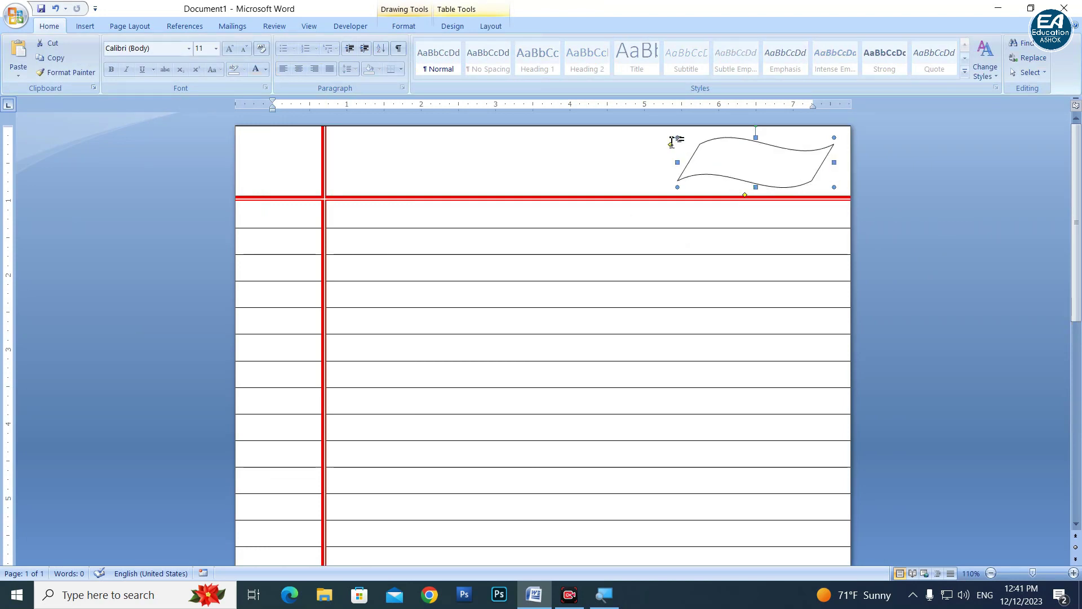
pyautogui.moveTo(672, 147); pyautogui.dragTo(661, 149)
pyautogui.click(871, 203)
pyautogui.keyDown('ctrl'); pyautogui.scroll(1, 702, 259); pyautogui.keyUp('ctrl')
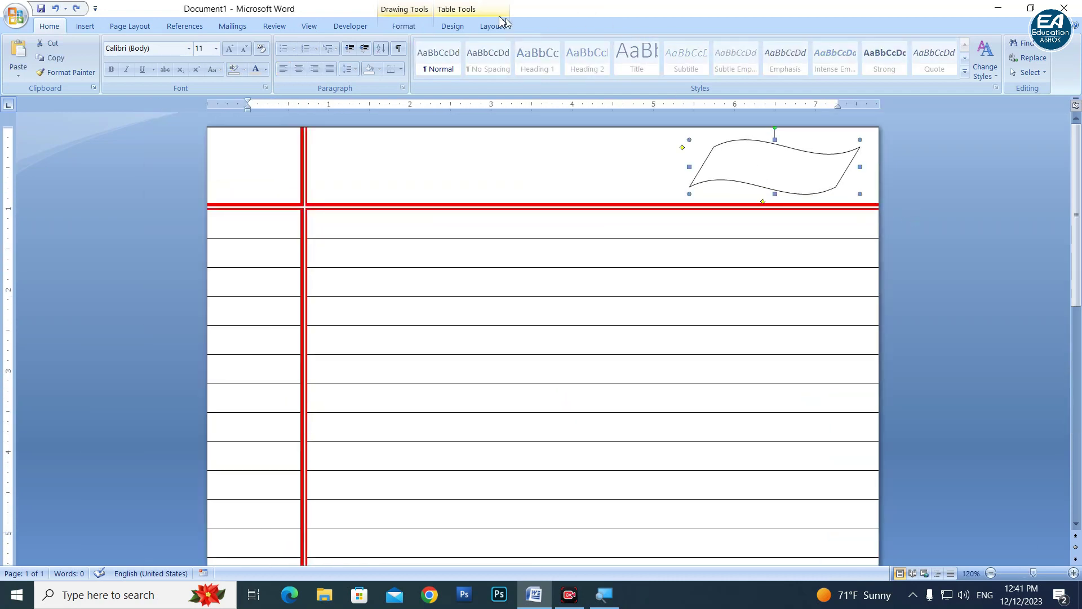
# Give the wave banner a red ¾ pt outline, then bring up the Shapes gallery.
pyautogui.click(404, 26)
pyautogui.click(485, 59)
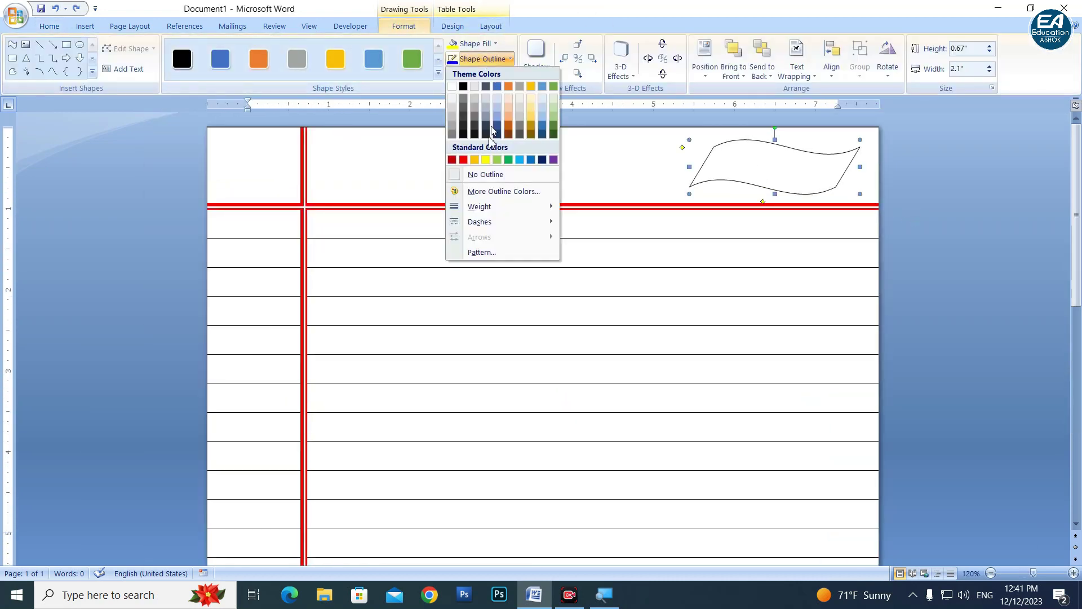
pyautogui.click(465, 158)
pyautogui.click(480, 59)
pyautogui.moveTo(479, 206)
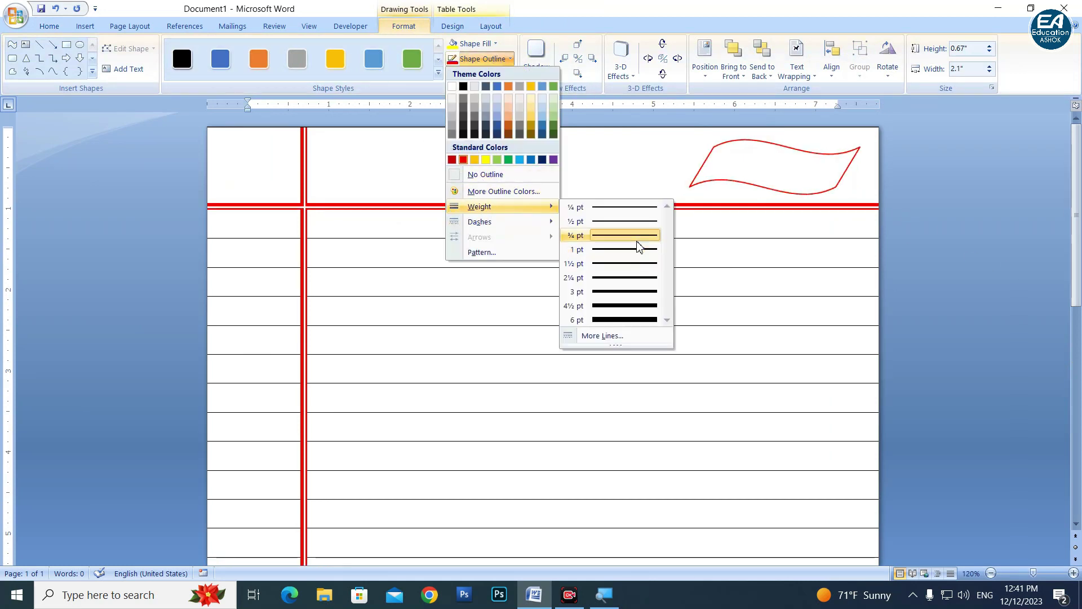
pyautogui.click(637, 236)
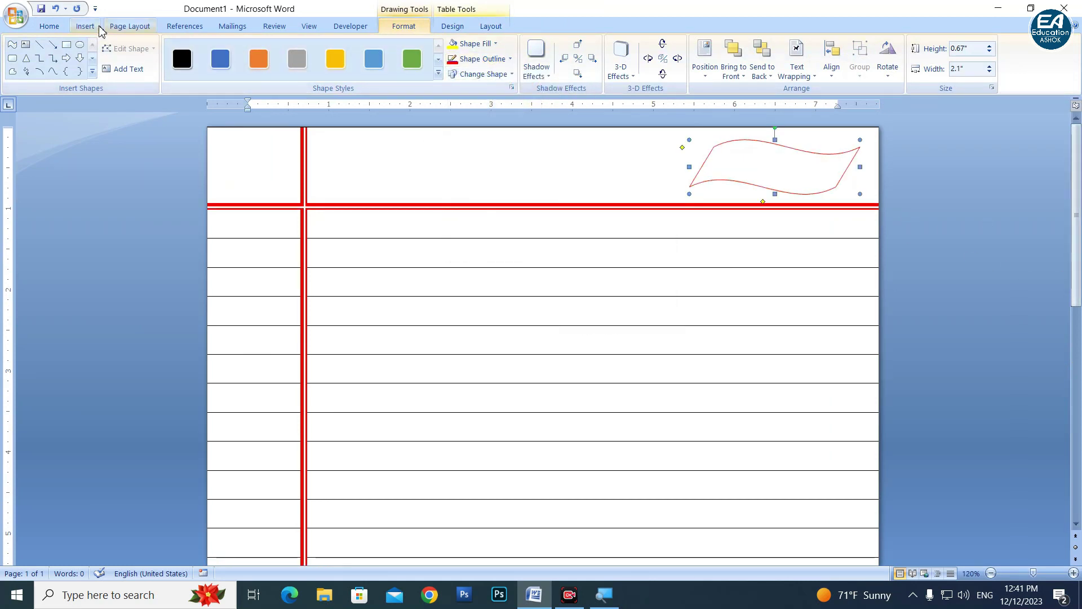
pyautogui.click(85, 26)
pyautogui.click(199, 59)
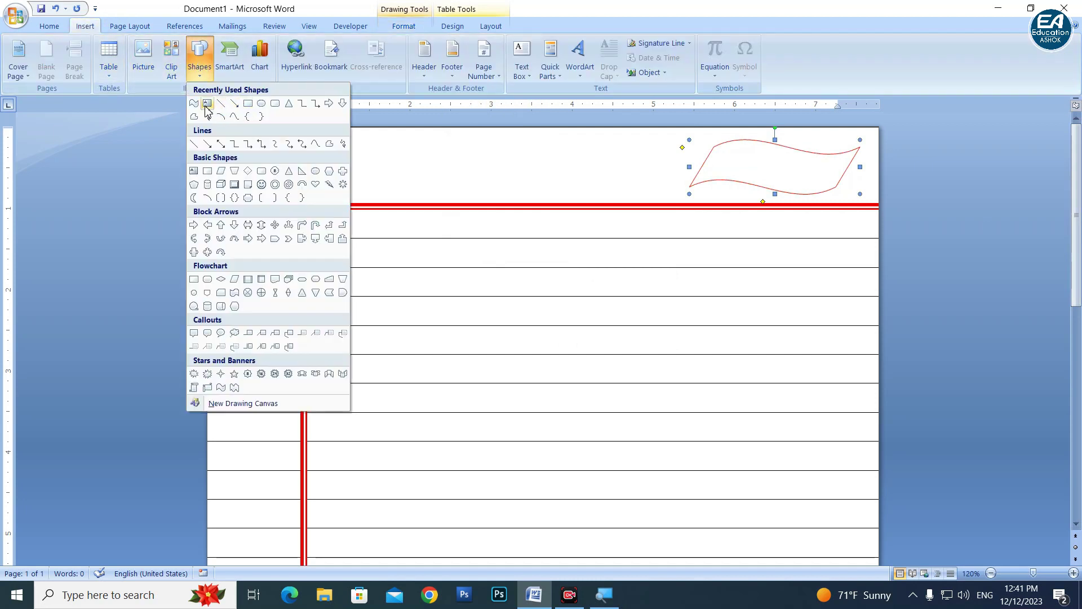
# Draw a text box near the top, type the 'Date:' and 'Page No. ___________' lines, and select all its text.
pyautogui.click(207, 102)
pyautogui.moveTo(395, 141)
pyautogui.mouseDown()
pyautogui.moveTo(543, 185)
pyautogui.moveTo(534, 192)
pyautogui.mouseUp()
pyautogui.write('Date:____________')
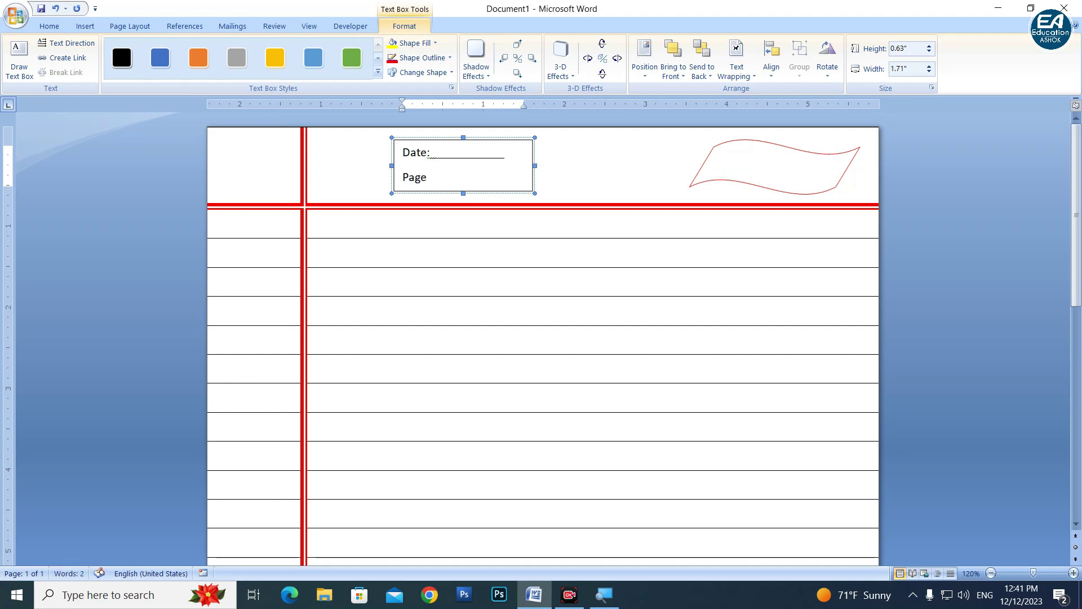
pyautogui.write('No. ')
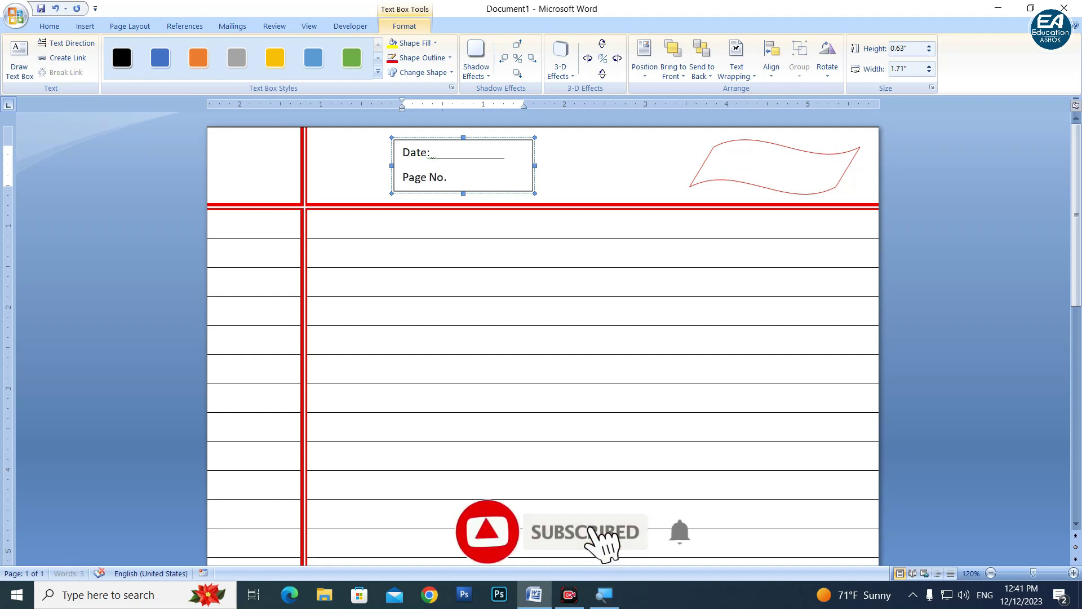
pyautogui.write('___')
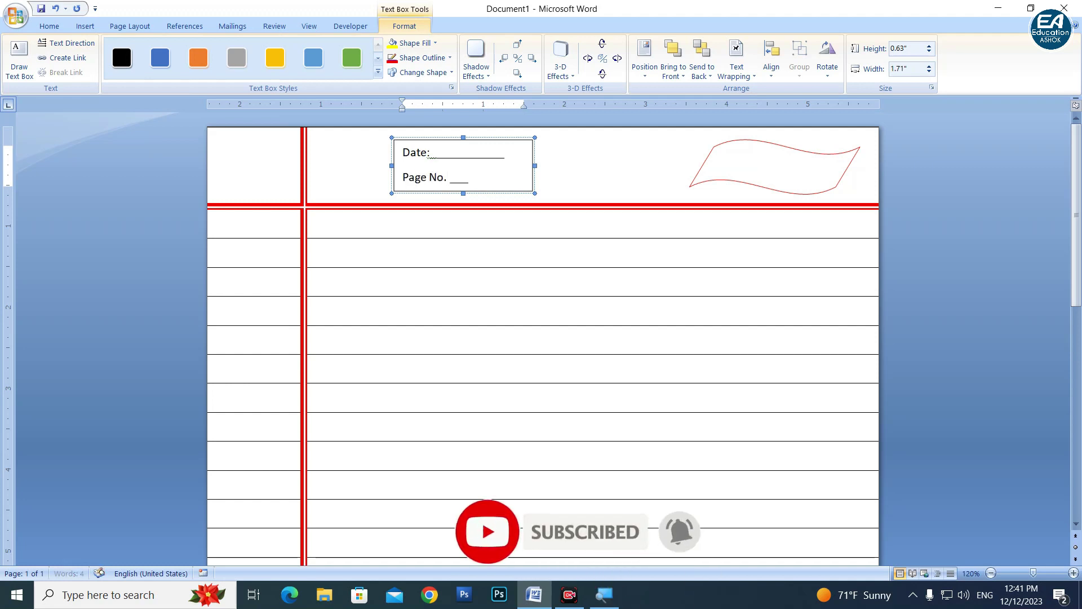
pyautogui.write('________')
pyautogui.hotkey('ctrl', 'a')
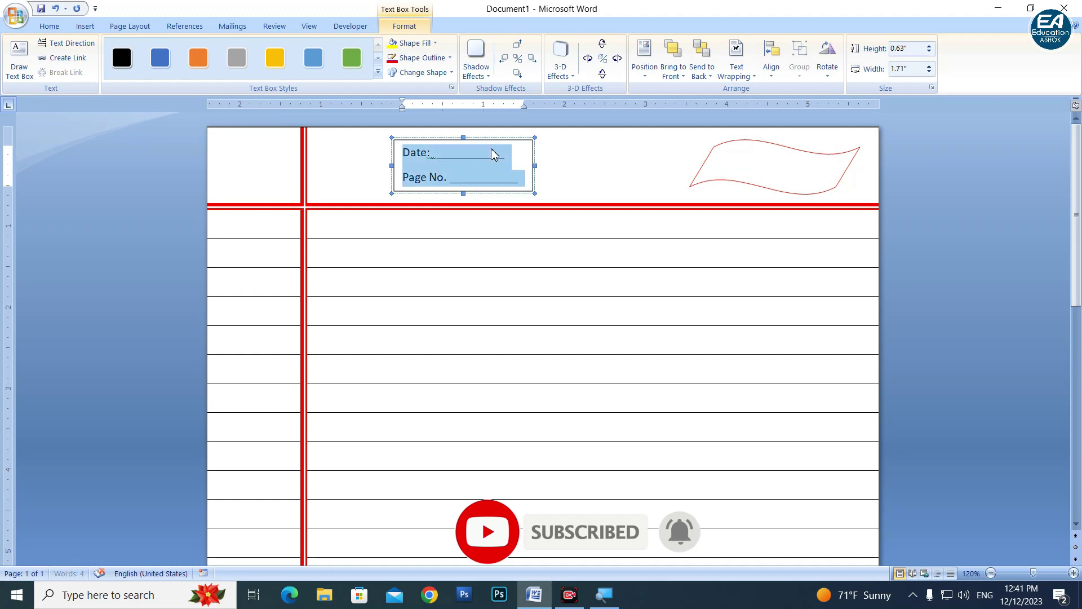
# Remove the space after paragraphs to tighten the Date and Page No. lines.
pyautogui.click(49, 27)
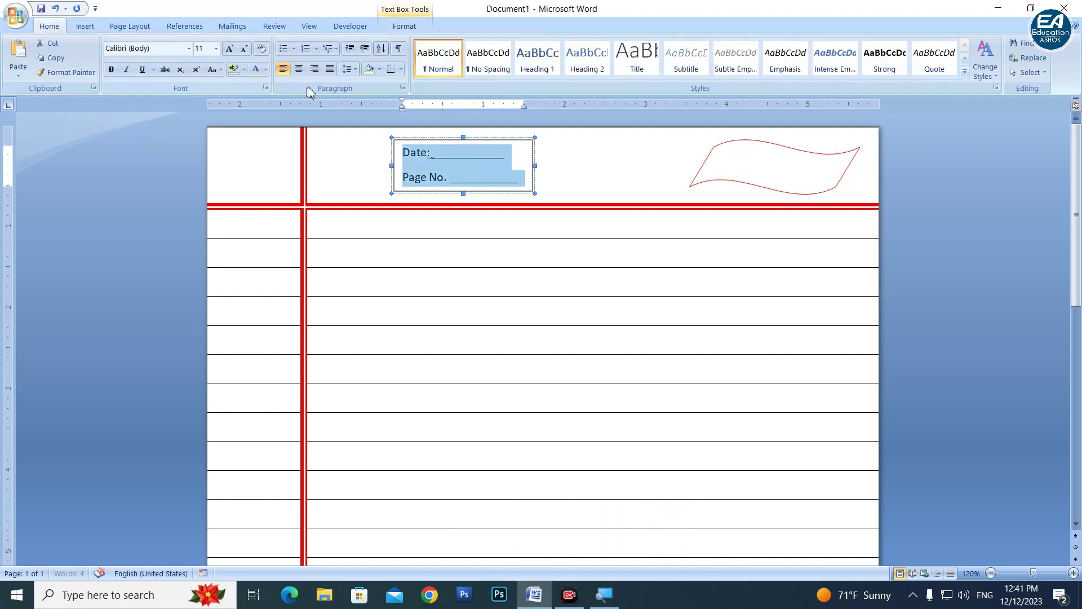
pyautogui.click(349, 69)
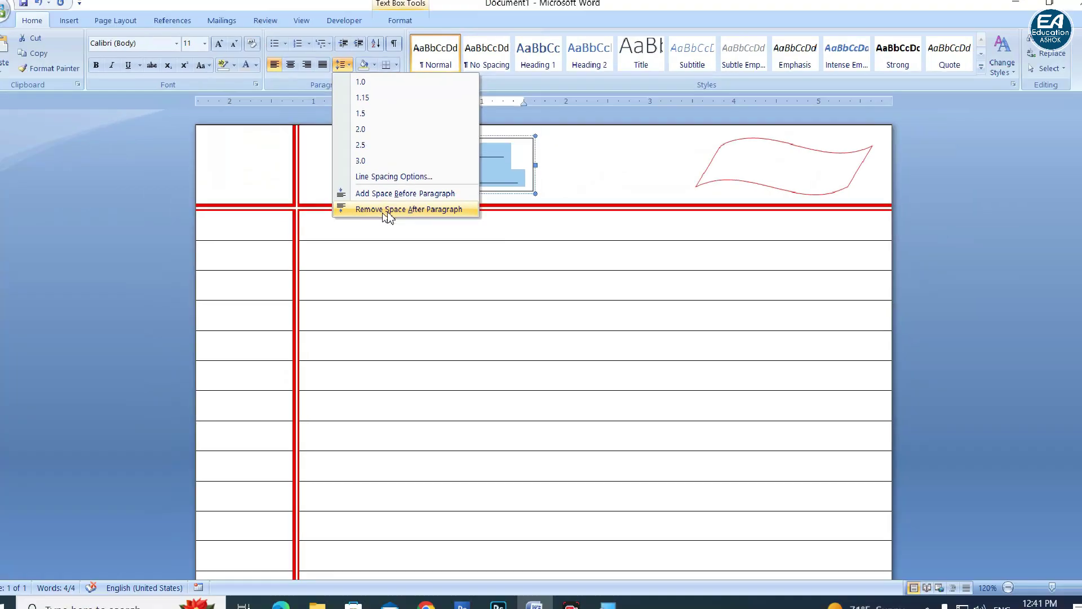
pyautogui.click(393, 210)
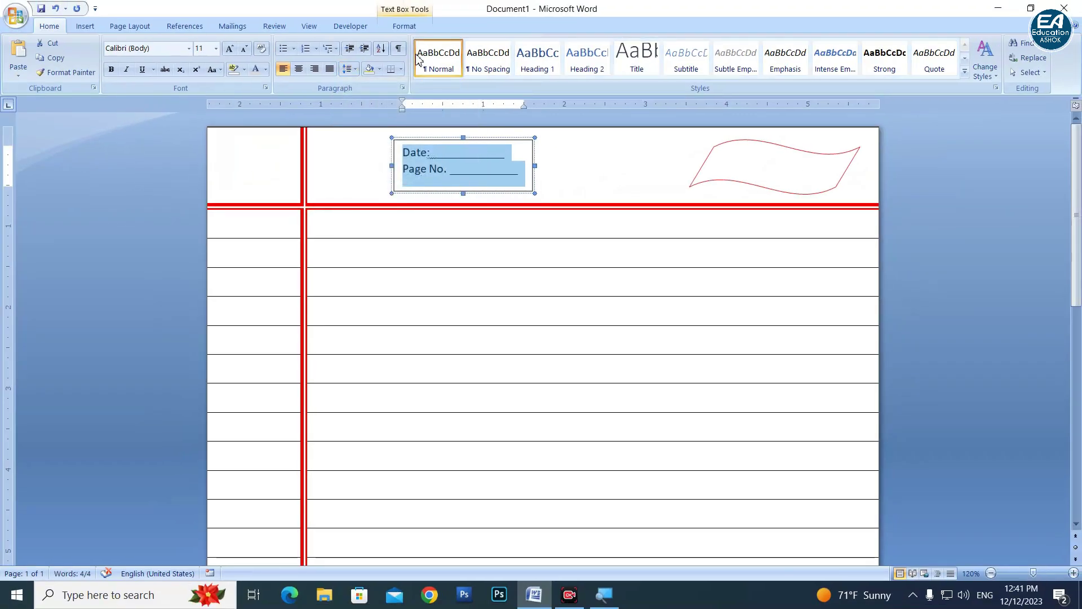
# Give the Date/Page No. text box No Outline and No Fill.
pyautogui.click(405, 26)
pyautogui.click(449, 58)
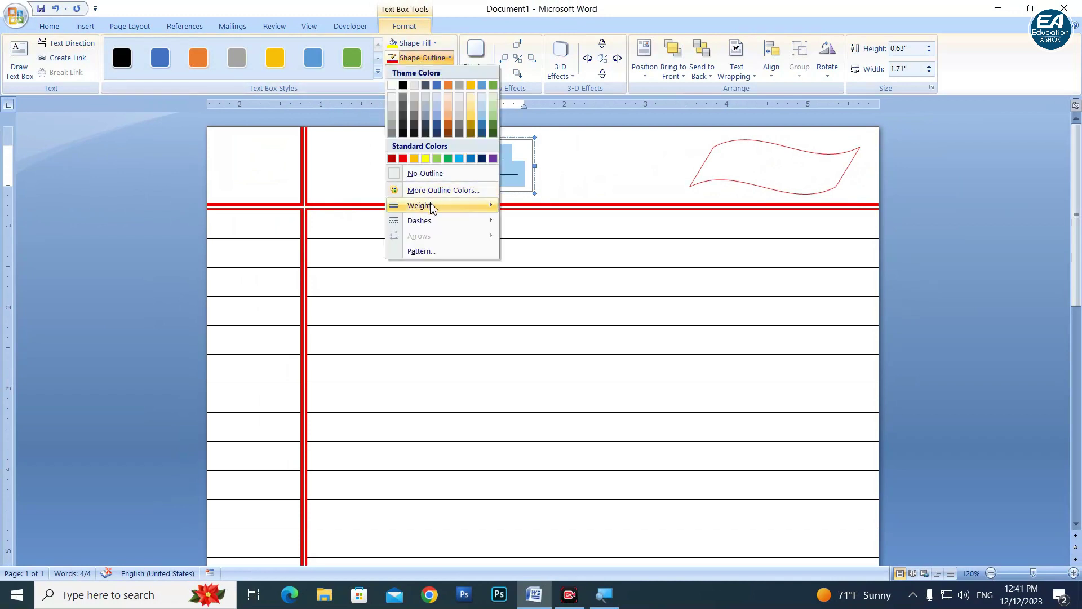
pyautogui.click(419, 173)
pyautogui.click(409, 44)
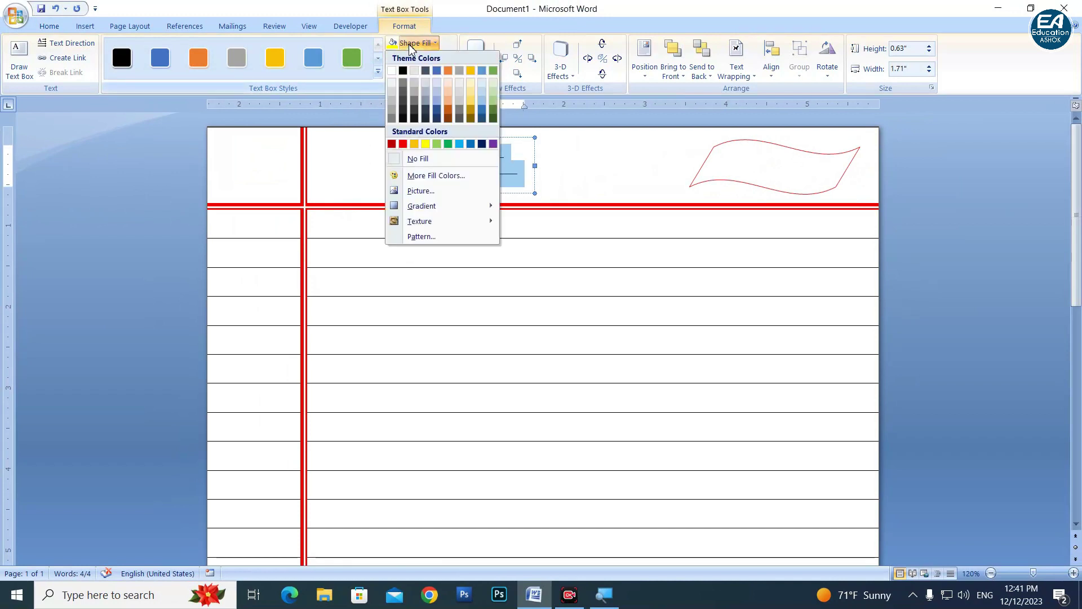
pyautogui.click(420, 159)
# Position the Date/Page No. box onto the red wave banner just above the red line.
pyautogui.moveTo(474, 140); pyautogui.dragTo(782, 140)
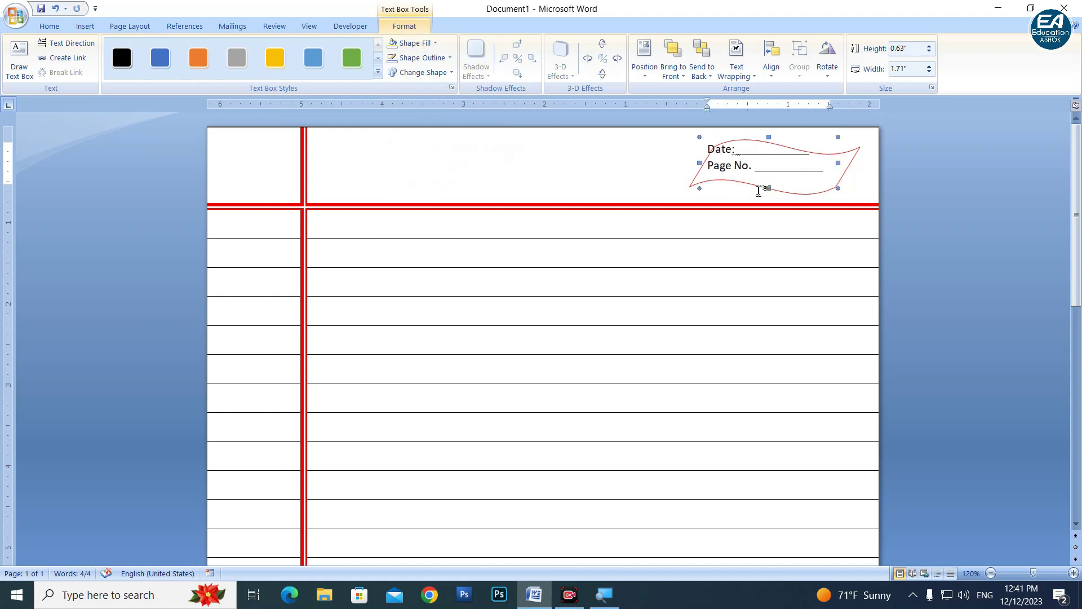
pyautogui.moveTo(741, 137); pyautogui.dragTo(757, 148)
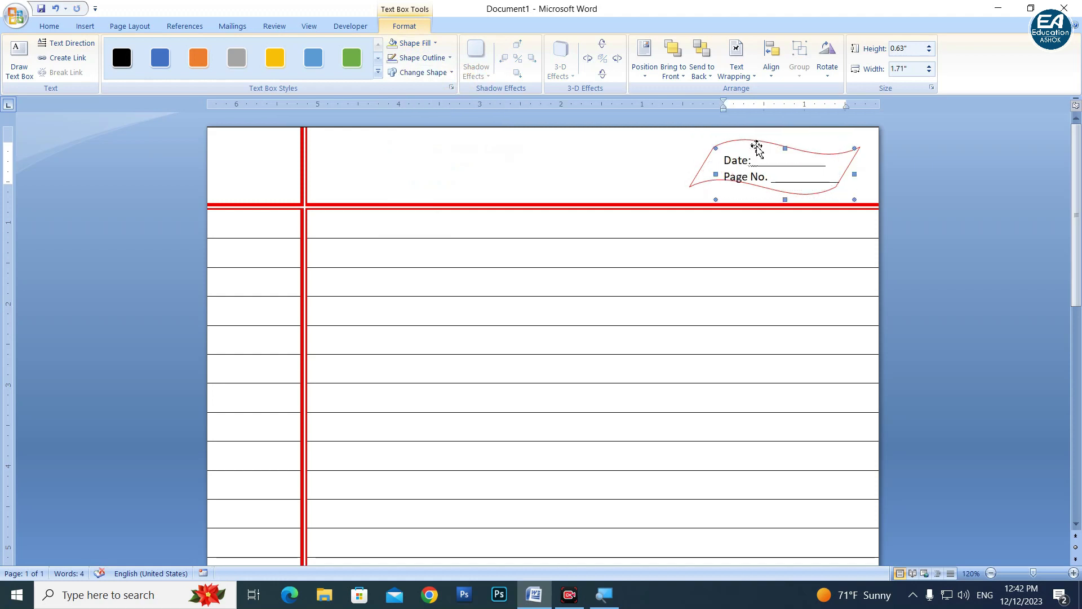
pyautogui.press('Up')
pyautogui.press('Up')
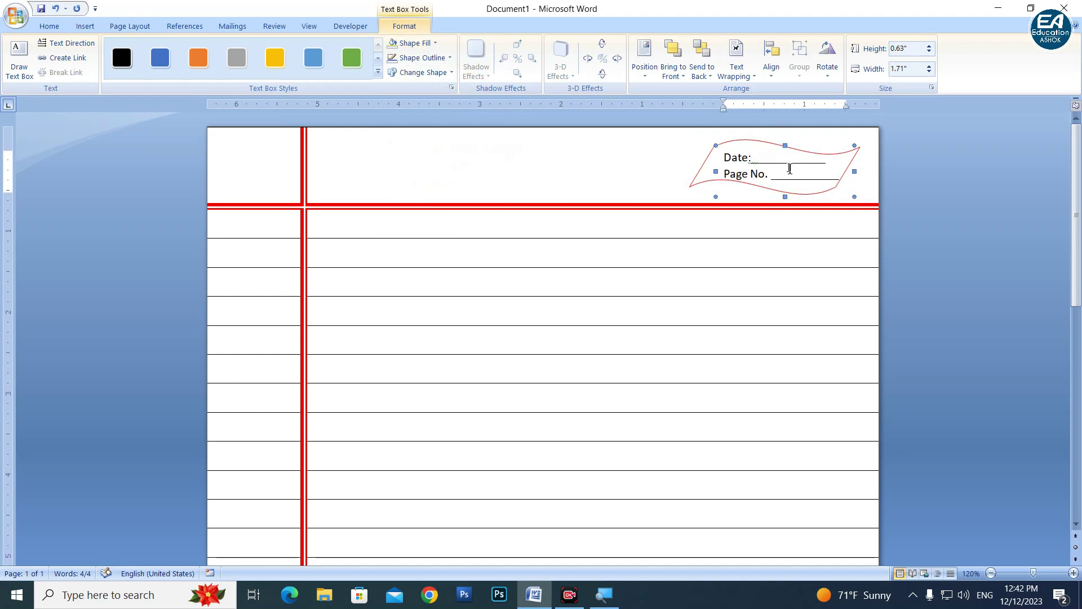
pyautogui.press('Up')
pyautogui.press('Up')
pyautogui.press('Left')
pyautogui.press('Left')
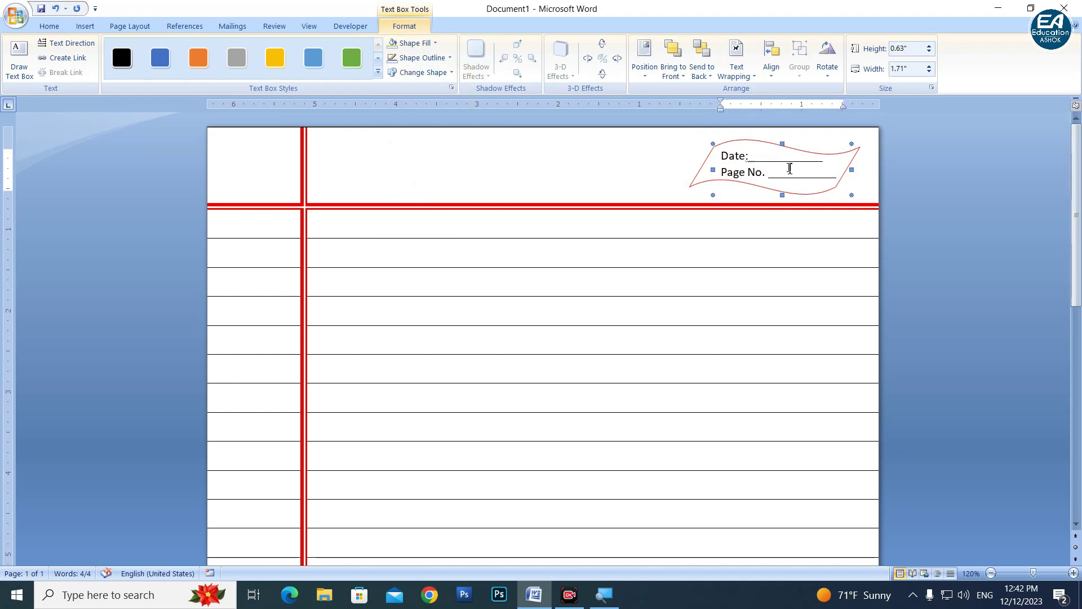
# Colour all the Date and Page No. text red.
pyautogui.click(776, 172)
pyautogui.hotkey('ctrl', 'a')
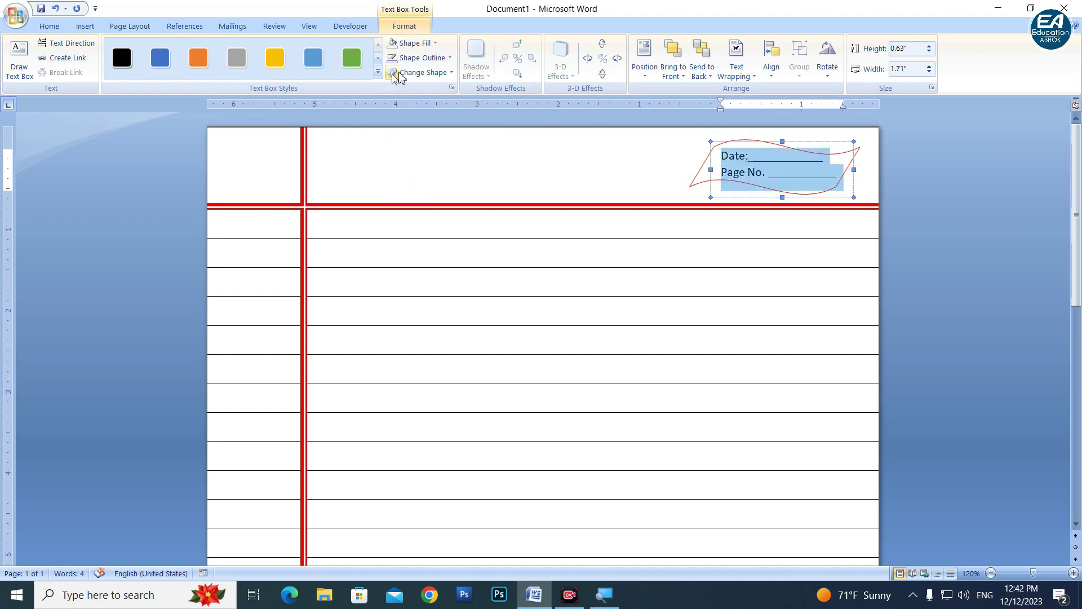
pyautogui.click(49, 25)
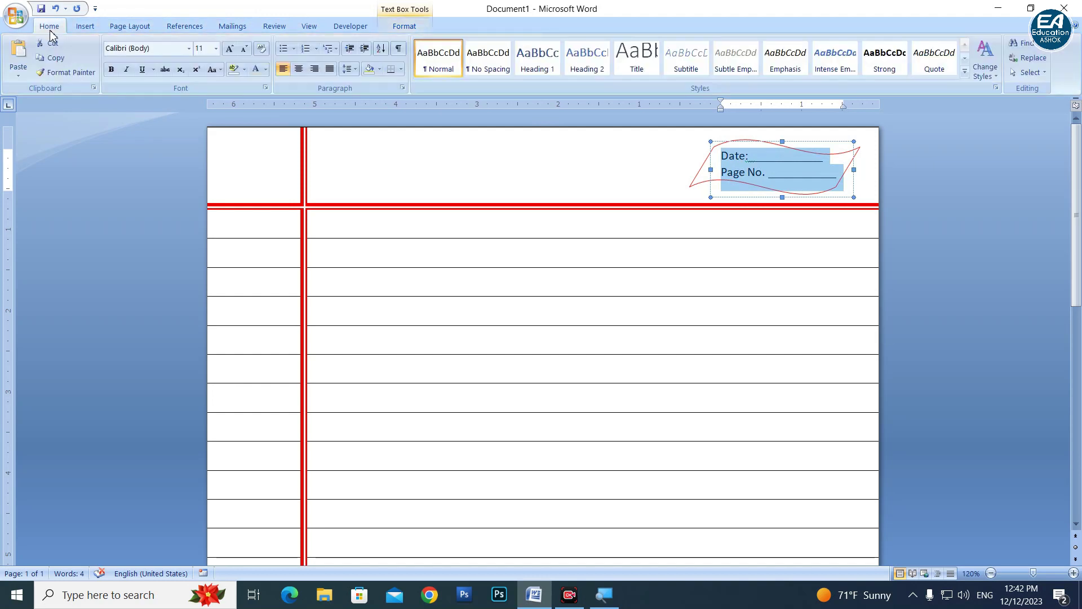
pyautogui.click(265, 69)
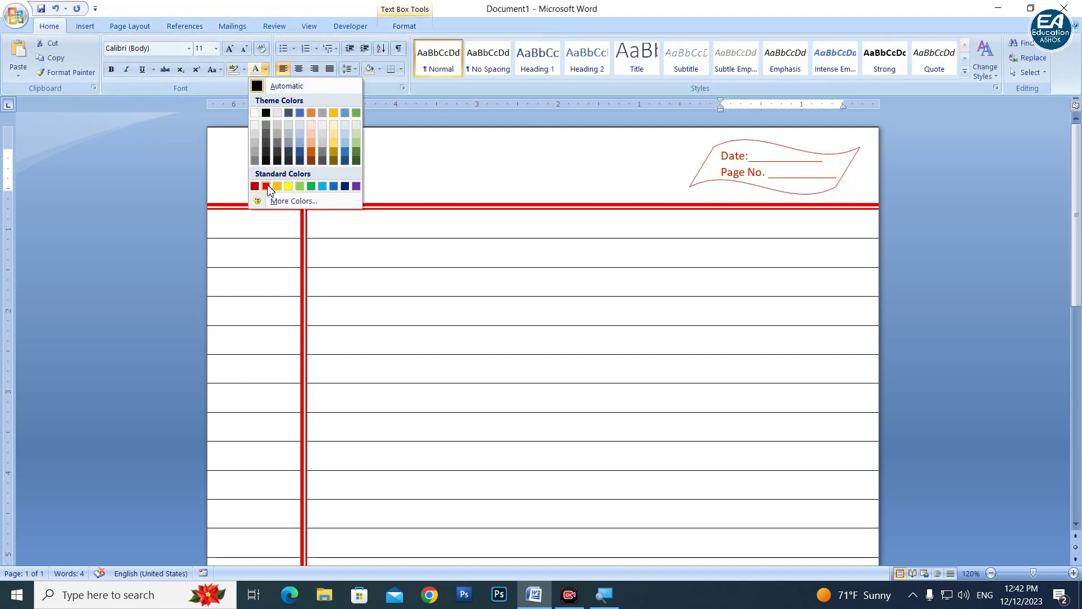
pyautogui.click(266, 186)
# Nudge the whole banner up slightly.
pyautogui.click(730, 155)
pyautogui.click(737, 146)
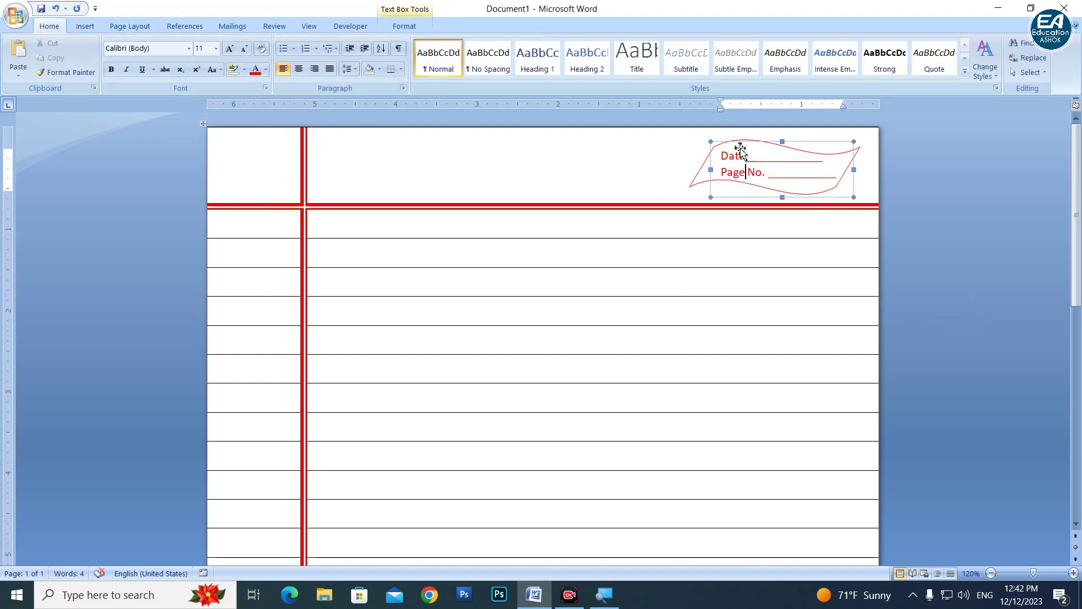
pyautogui.press('Up')
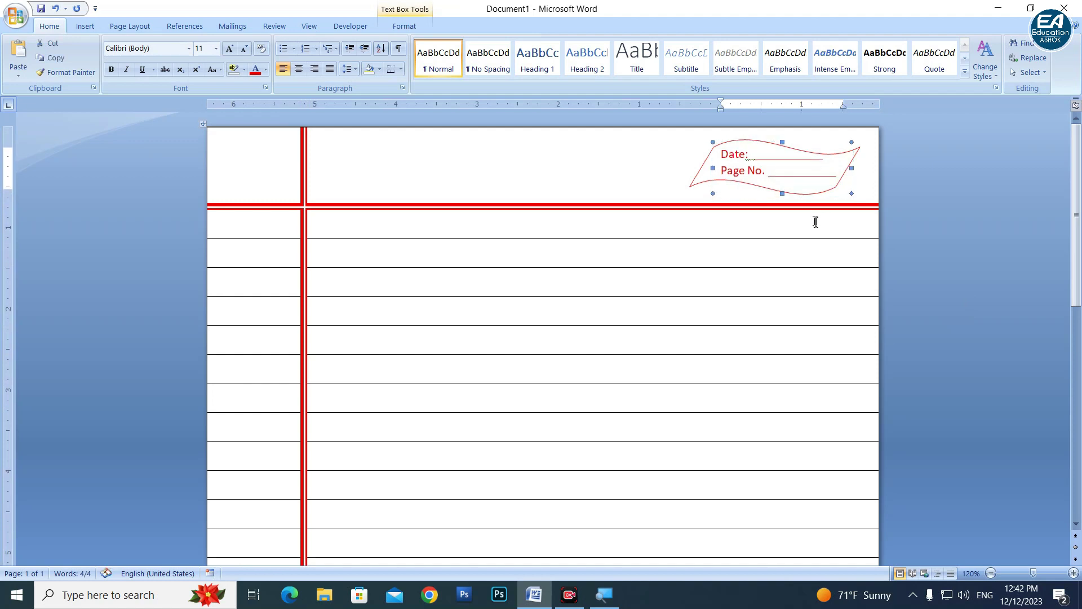
# Zoom out to see the full ruled notebook page, then bring up Print with Ctrl+P.
pyautogui.click(969, 232)
pyautogui.scroll(-2, 744, 249)
pyautogui.scroll(-3, 725, 293)
pyautogui.scroll(6, 716, 314)
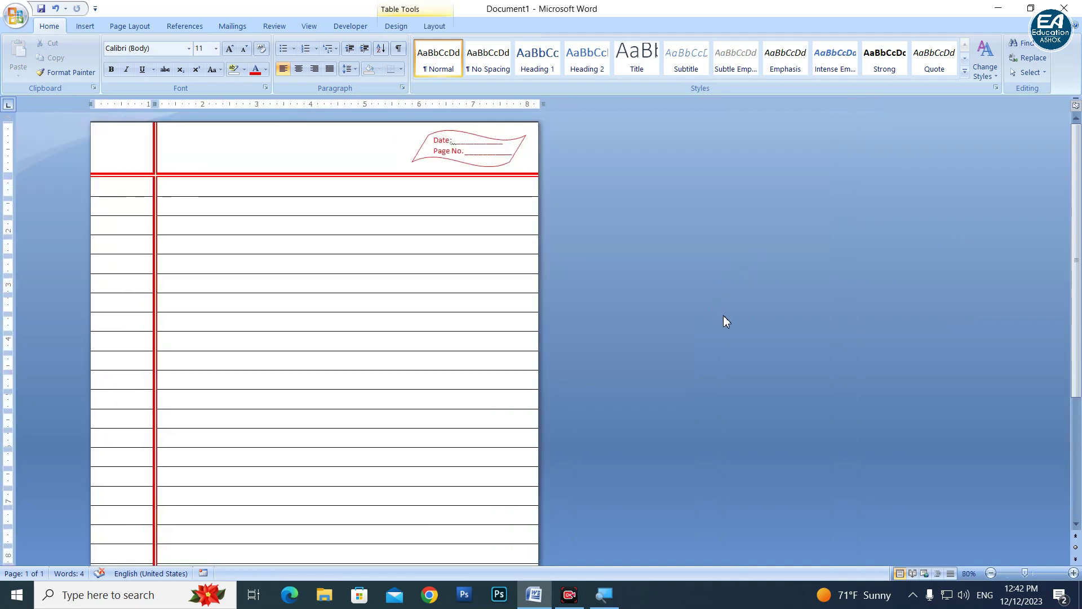
pyautogui.scroll(-1, 699, 318)
pyautogui.scroll(-1, 690, 324)
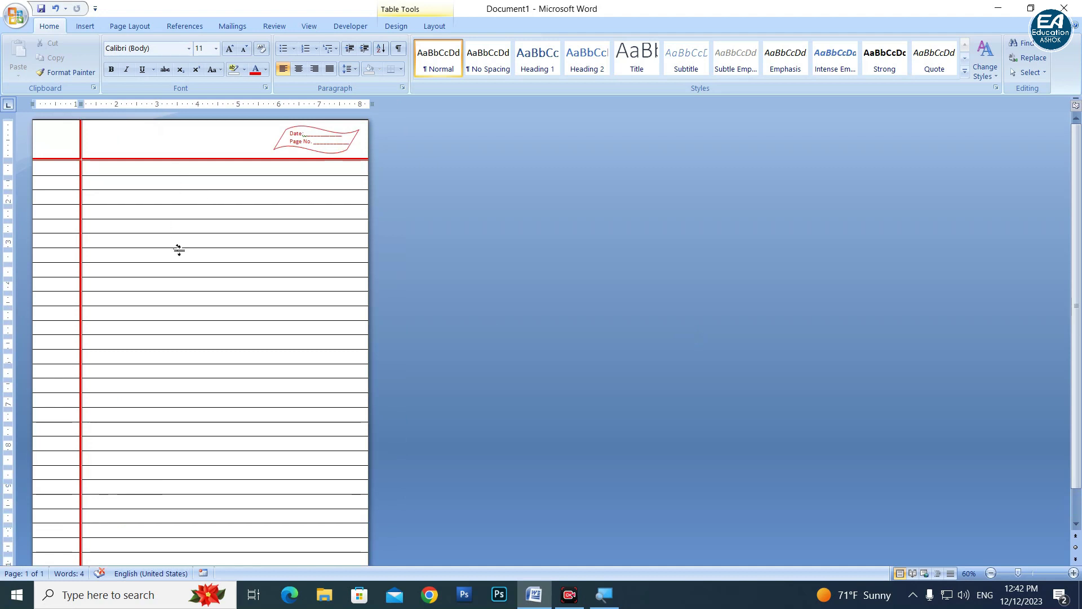
pyautogui.hotkey('ctrl', 'p')
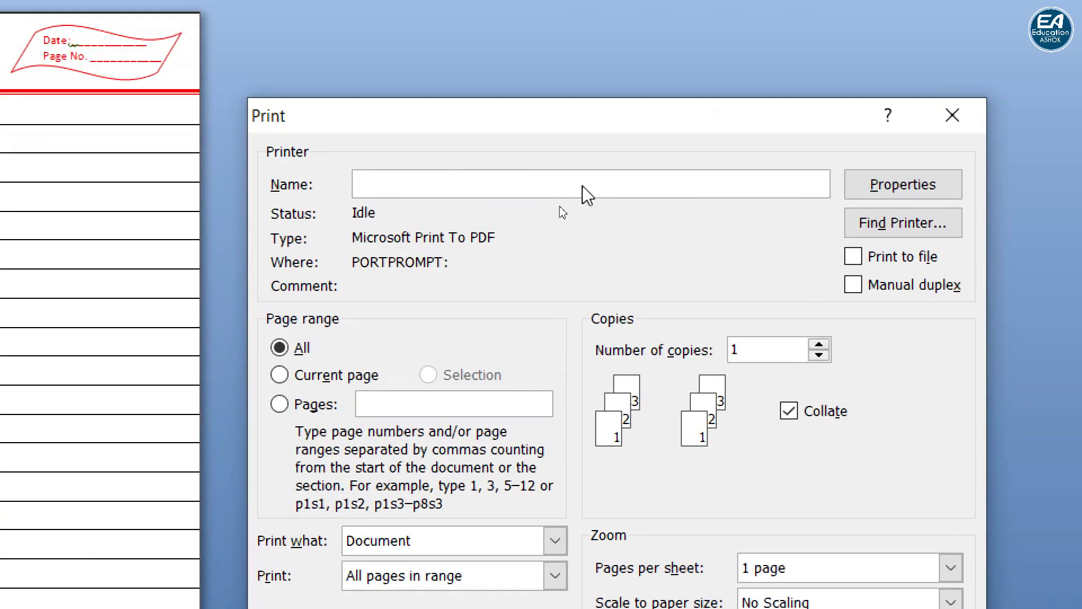
# Keep Microsoft Print to PDF as the printer and set the number of copies to 100.
pyautogui.click(561, 205)
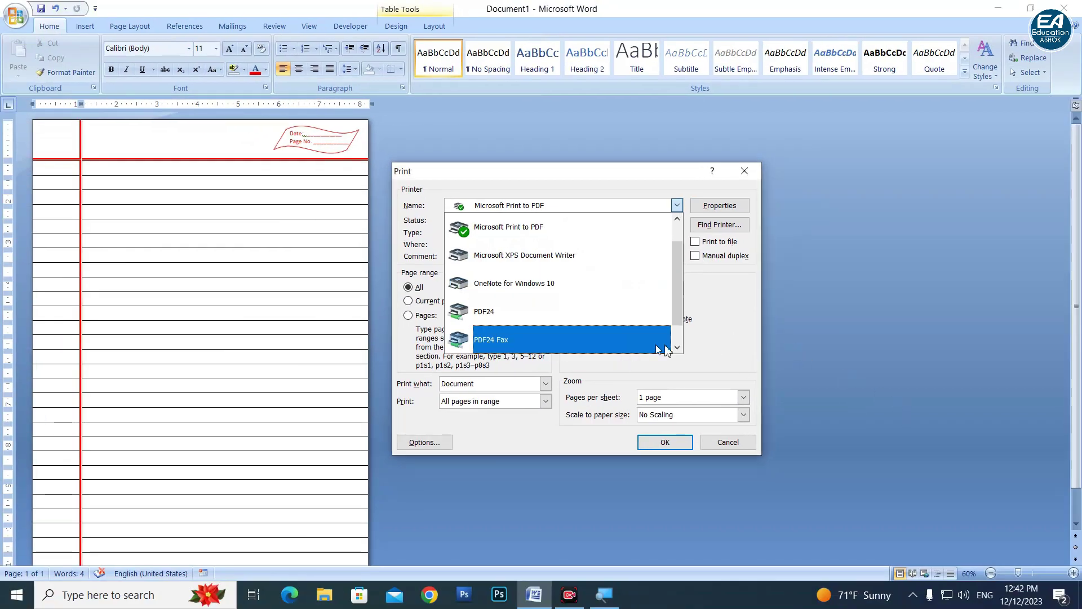
pyautogui.click(745, 351)
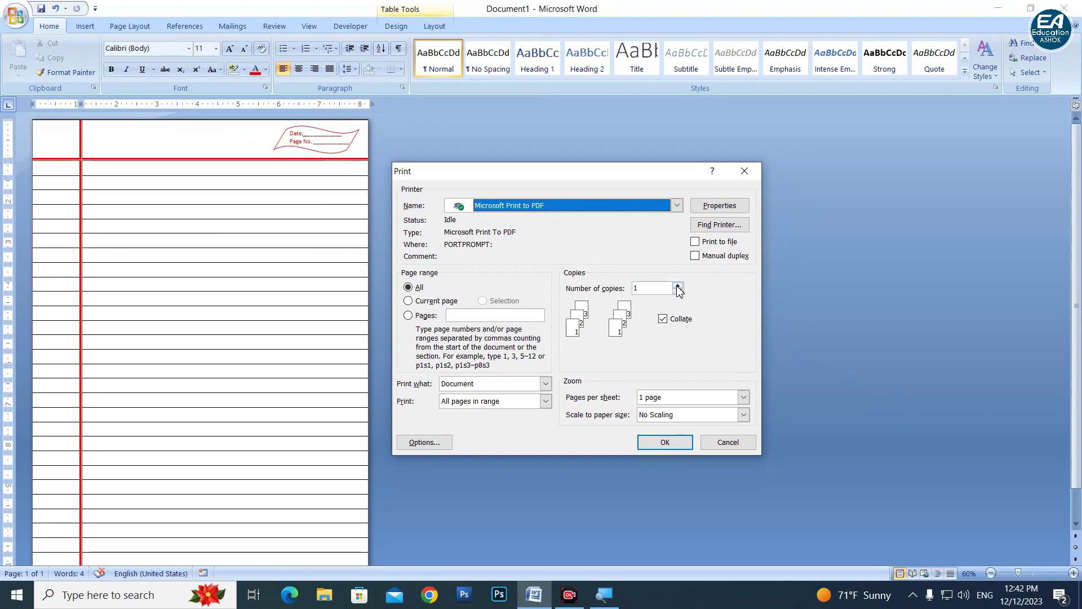
pyautogui.click(679, 286)
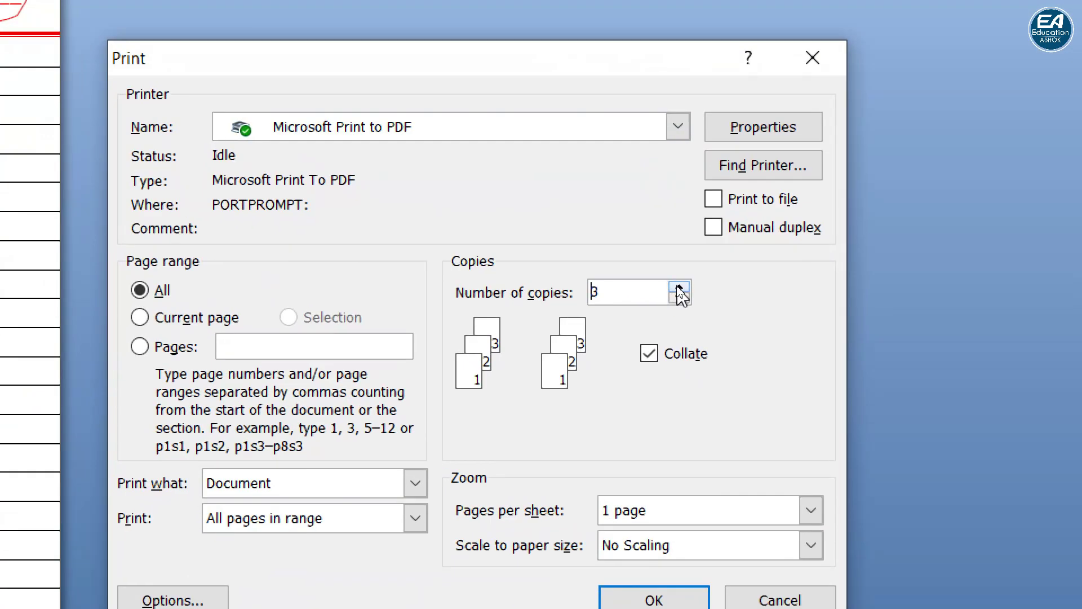
pyautogui.click(679, 287)
pyautogui.click(679, 287)
pyautogui.click(679, 287)
pyautogui.click(679, 287)
pyautogui.moveTo(634, 305); pyautogui.dragTo(491, 285)
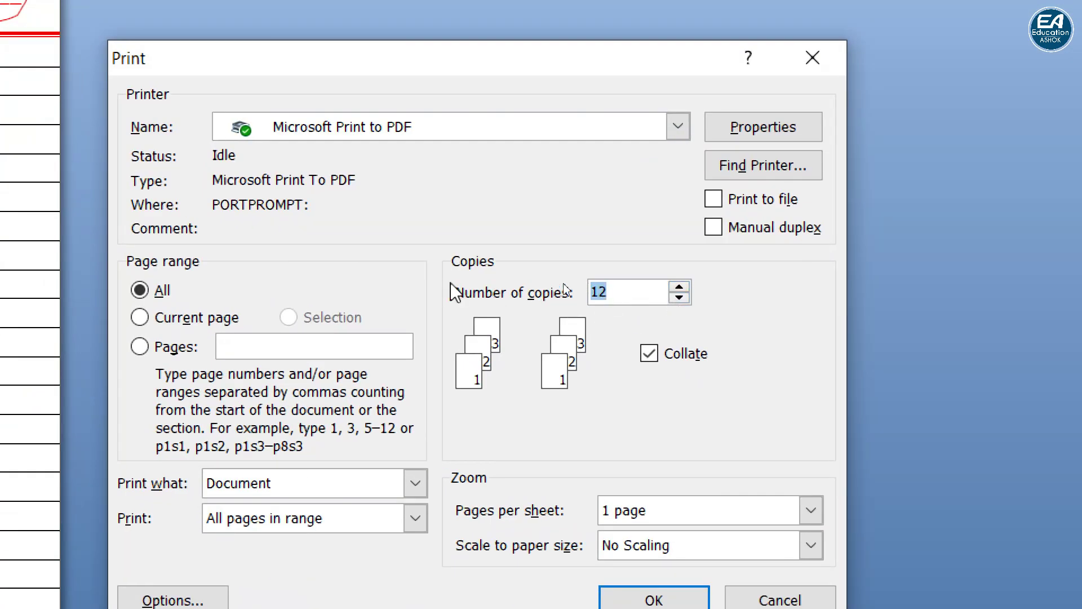
pyautogui.write('100')
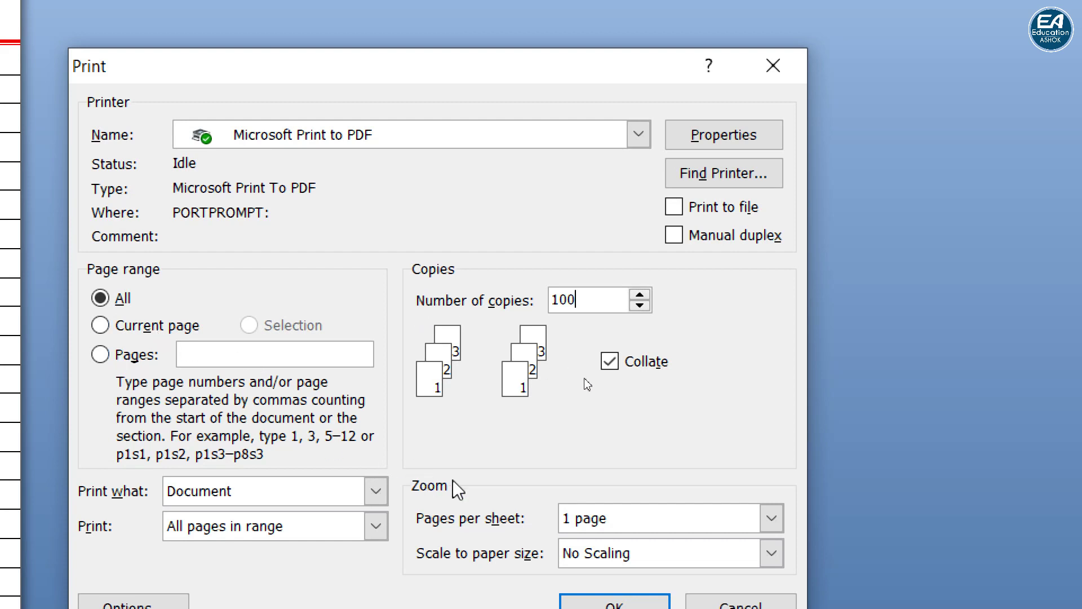
# Set 2 pages per sheet with No Scaling, and open the printer's Properties.
pyautogui.click(656, 554)
pyautogui.scroll(-1, 649, 586)
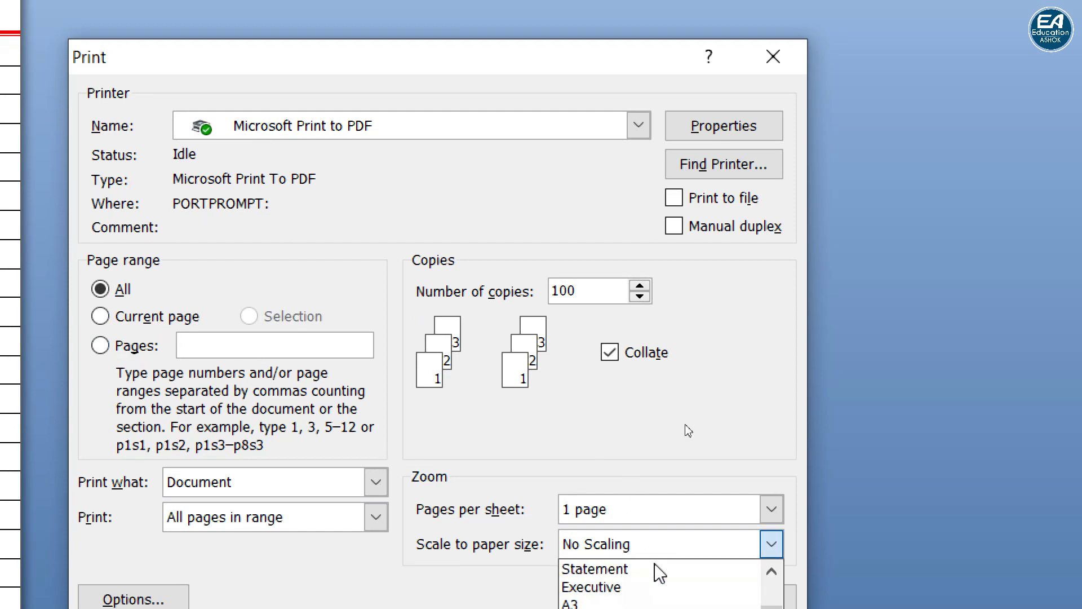
pyautogui.click(636, 510)
pyautogui.click(598, 550)
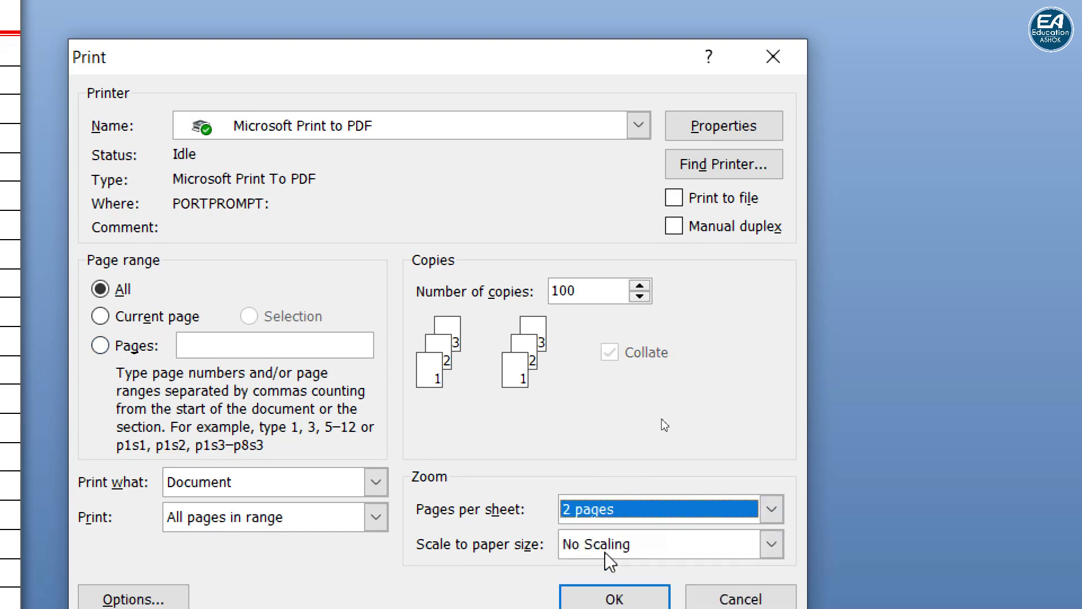
pyautogui.click(665, 552)
pyautogui.click(676, 566)
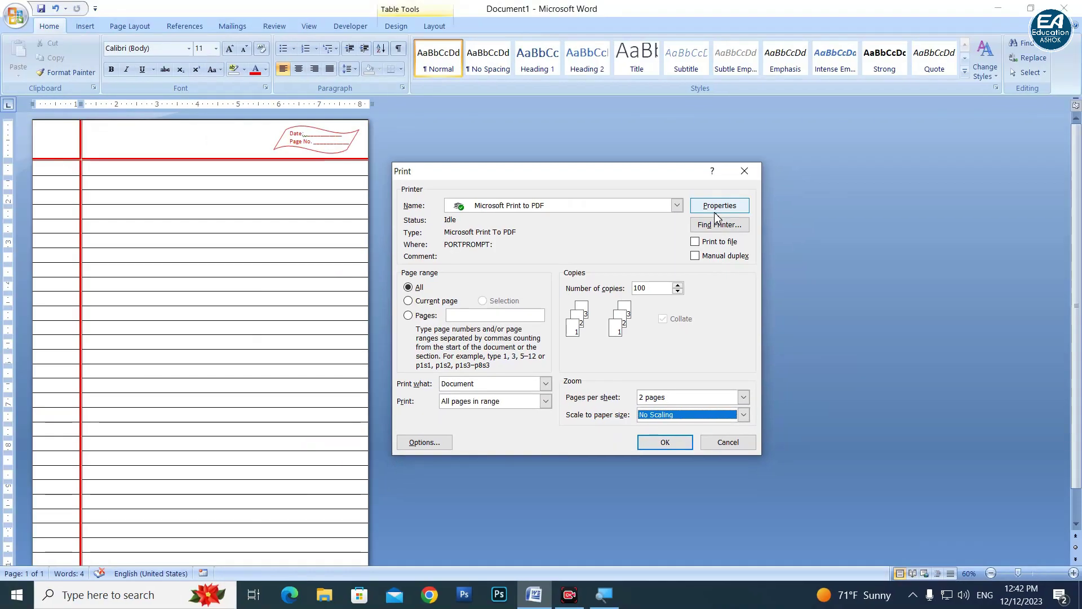
pyautogui.click(722, 129)
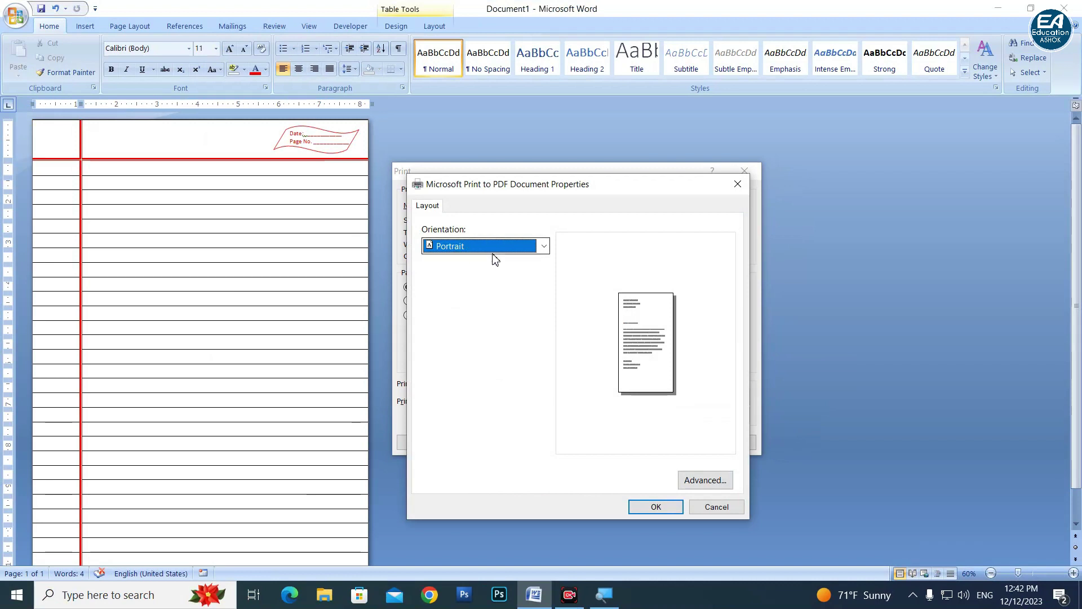
# Close the PDF Document Properties and cancel the Print dialog without printing.
pyautogui.click(721, 509)
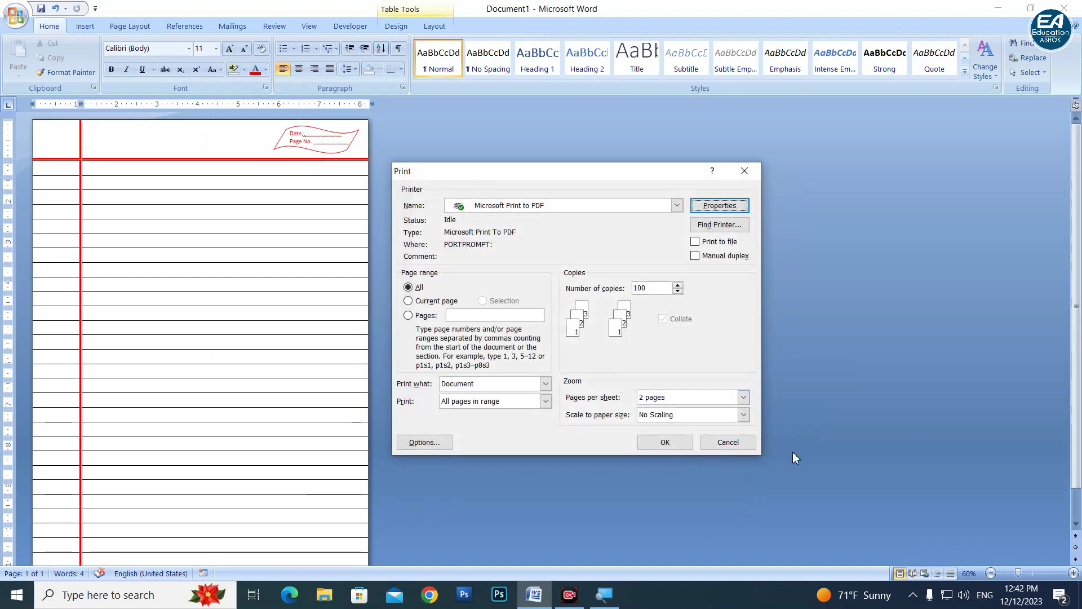
pyautogui.click(724, 446)
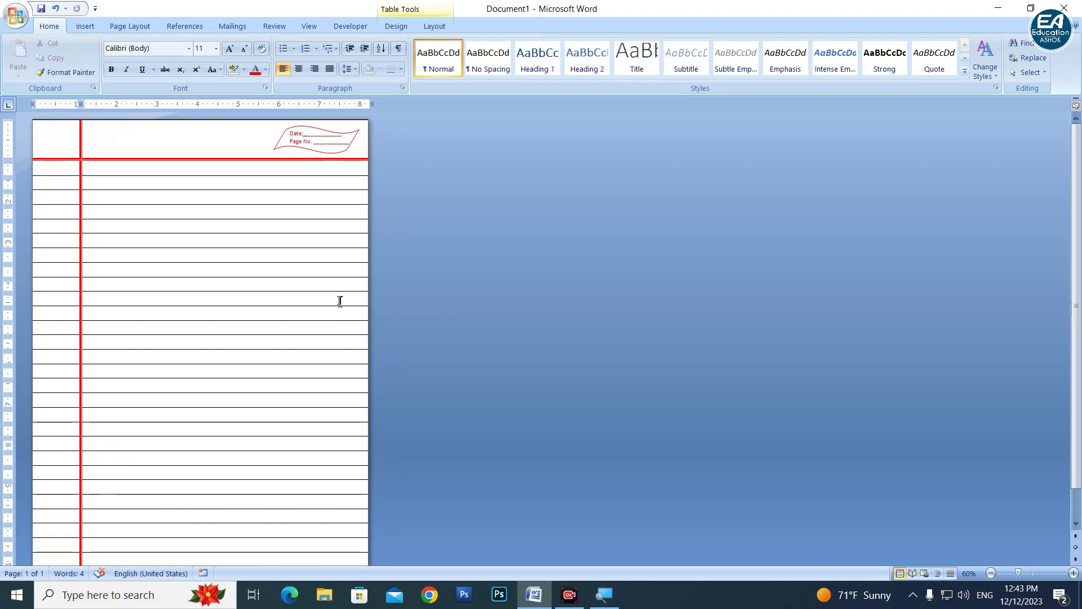
# Zoom the finished ruled notebook page out to 50%.
pyautogui.keyDown('ctrl'); pyautogui.scroll(-1, 339, 301); pyautogui.keyUp('ctrl')
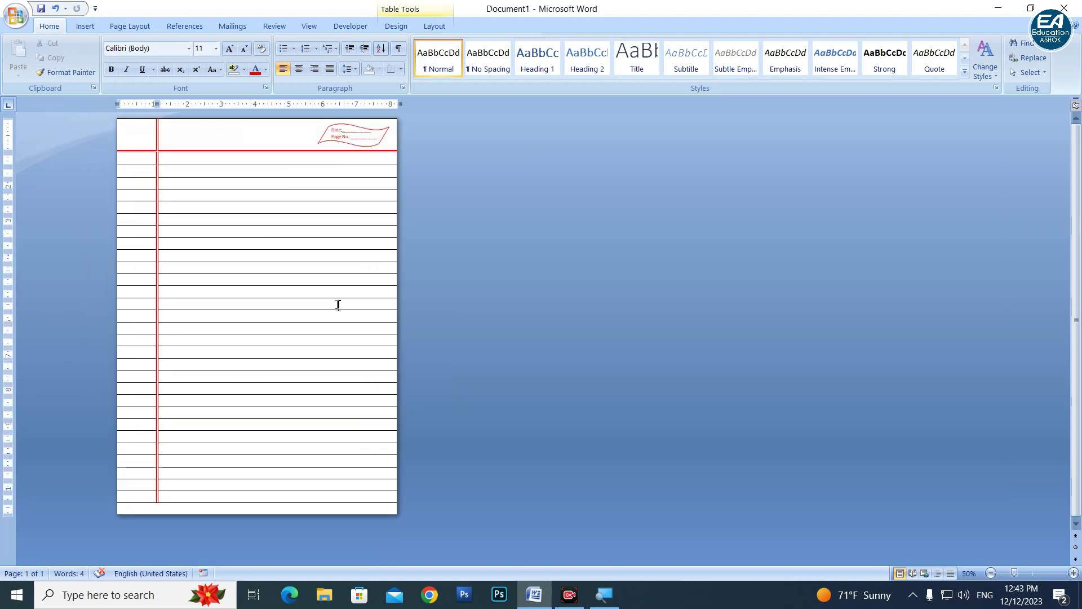